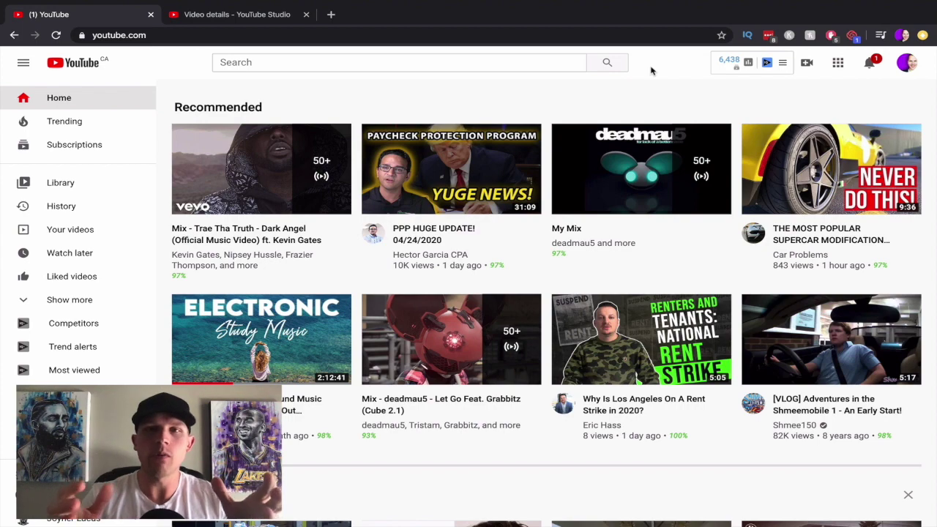
Search YouTube for "facebook ads for real estate"
left_click(538, 62)
left_click(341, 100)
mouse_move(728, 64)
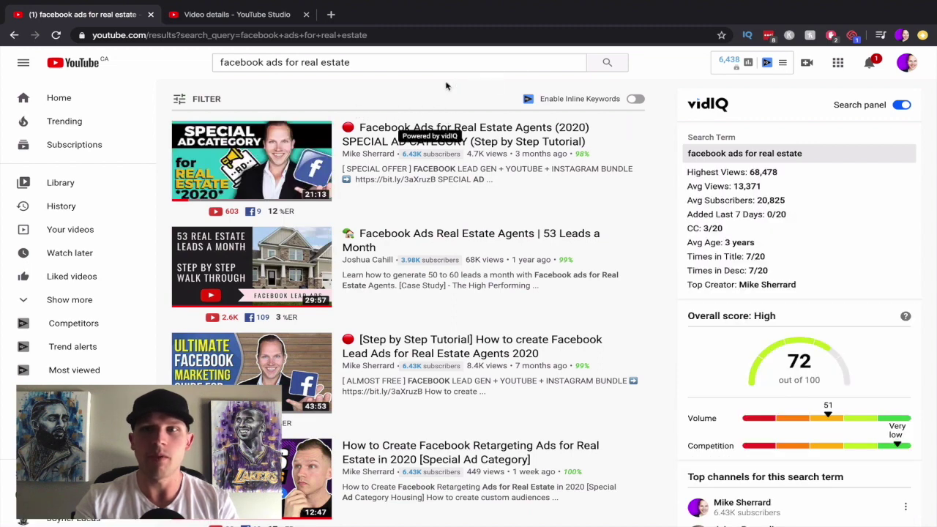
Turn on the Keywords Everywhere extension and reload the YouTube search results
left_click(789, 35)
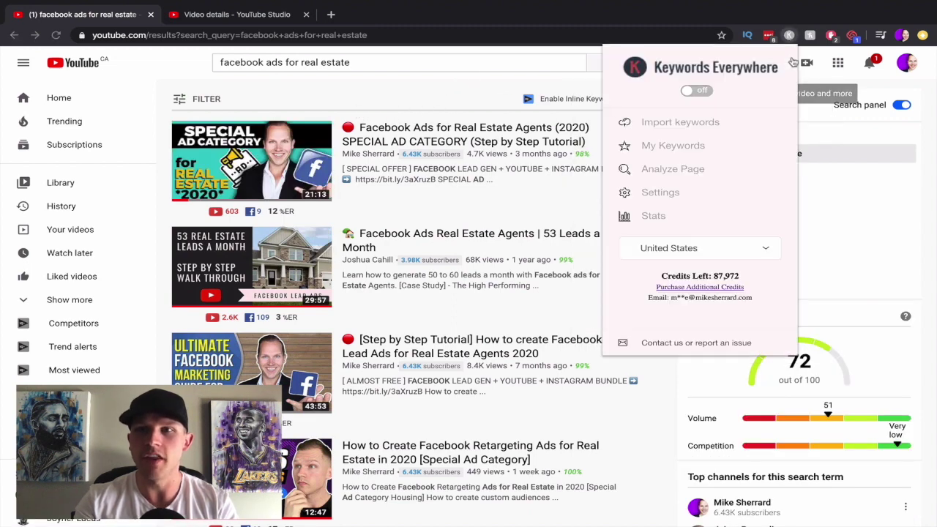
left_click(696, 91)
left_click(487, 90)
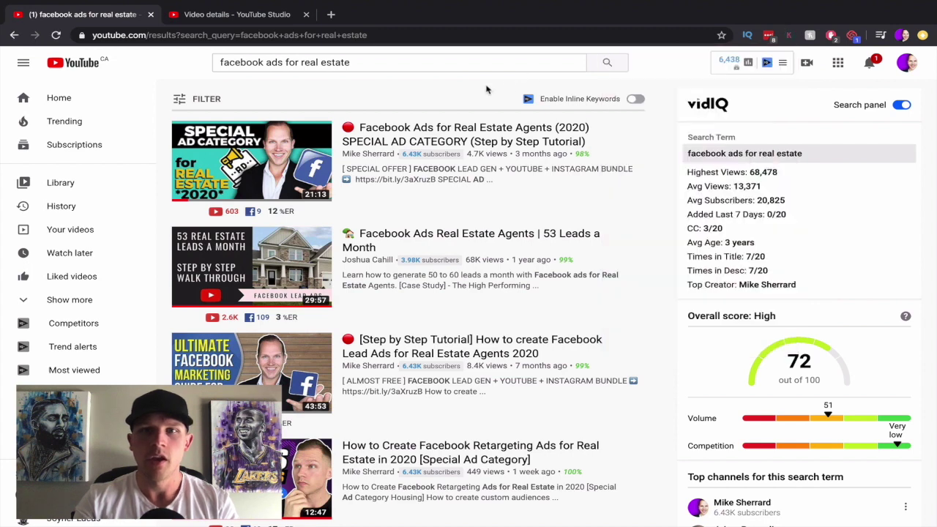
left_click(55, 37)
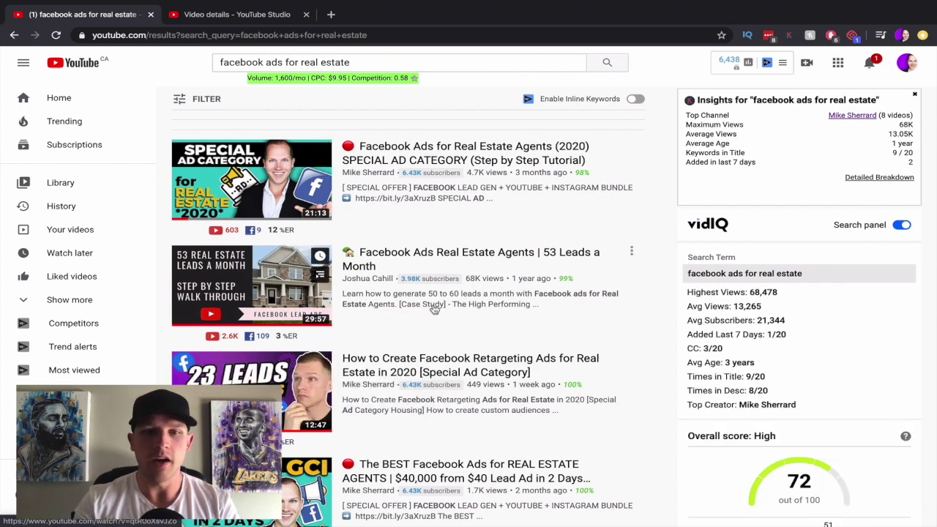
Examine the ranking videos and the keyword statistics for "facebook ads for real estate"
scroll(426, 193, "down", 5)
scroll(426, 194, "down", 5)
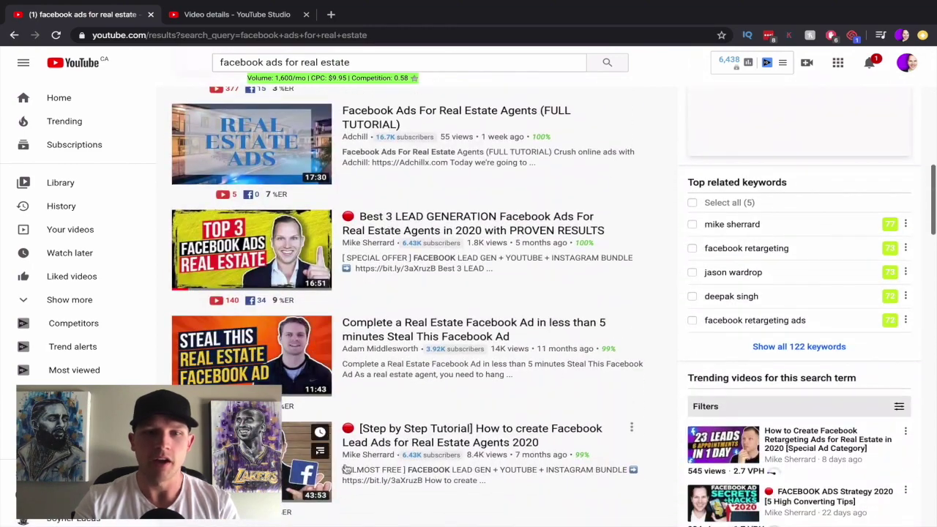
scroll(495, 387, "up", 10)
scroll(807, 343, "down", 1)
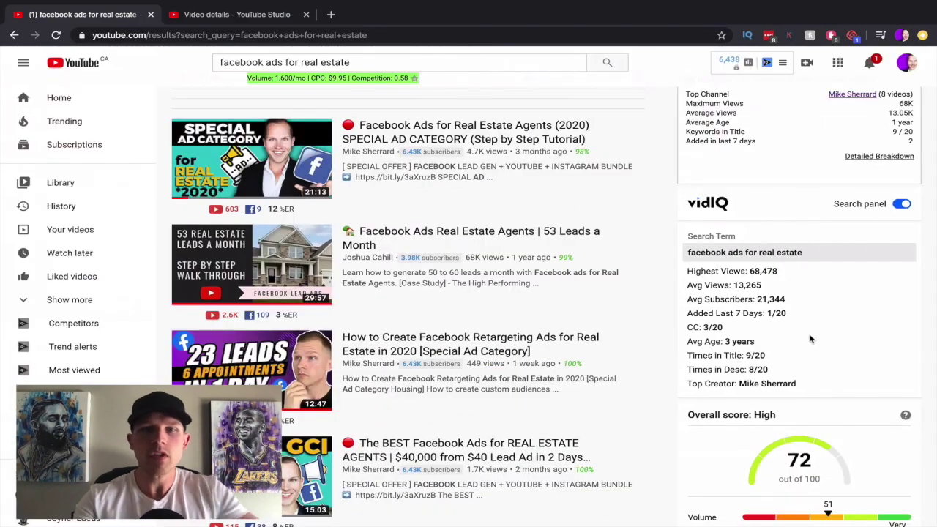
scroll(603, 333, "up", 2)
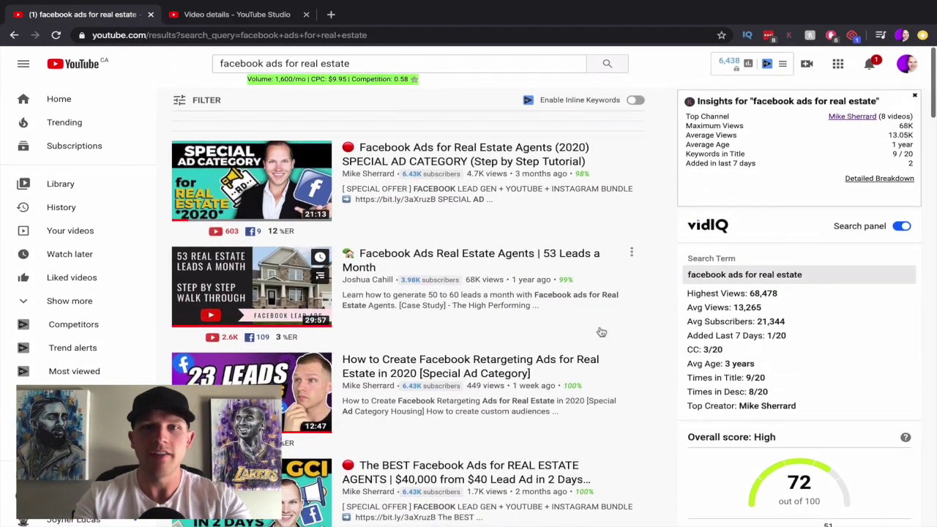
left_click(284, 64)
key("shift+End")
type("instagr")
left_click(187, 73)
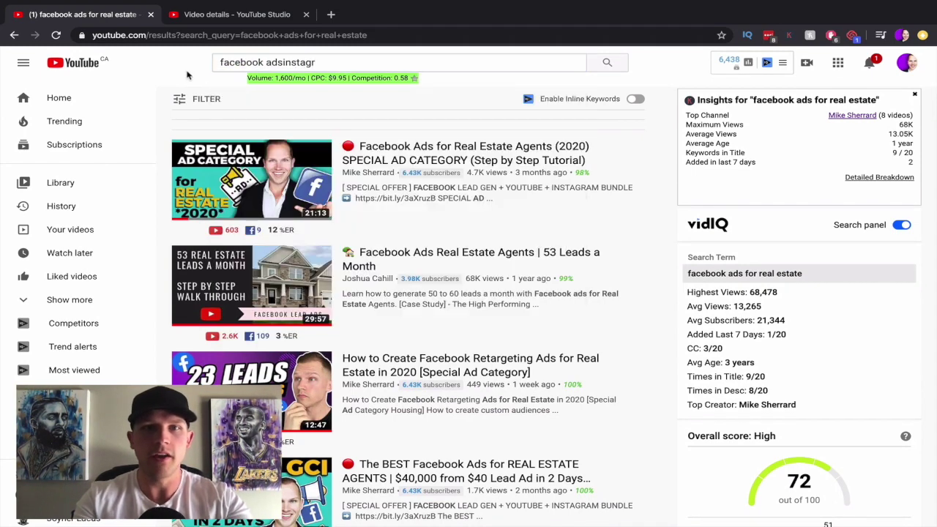
Search YouTube for "instagram for real estate" using the matching suggestion
triple_click(242, 61)
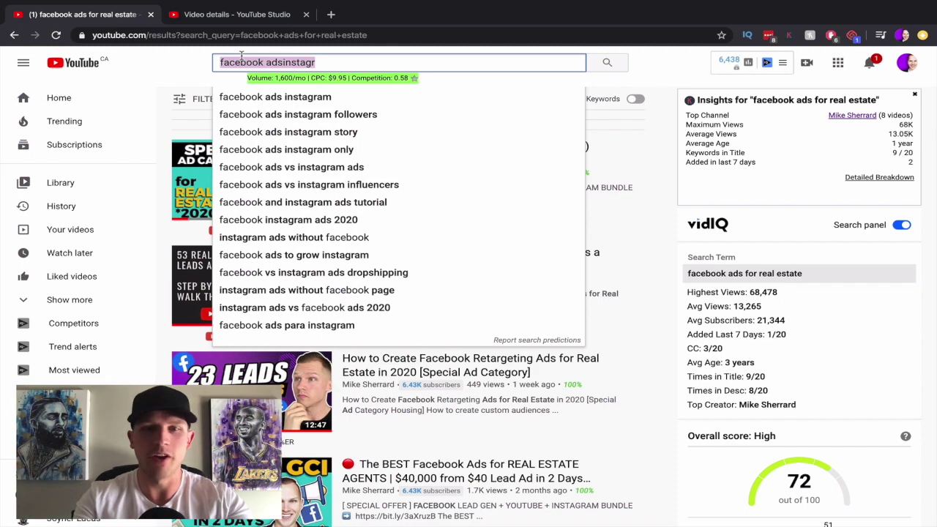
type("s")
key("BackSpace")
type("n")
key("BackSpace")
type("in")
left_click(301, 103)
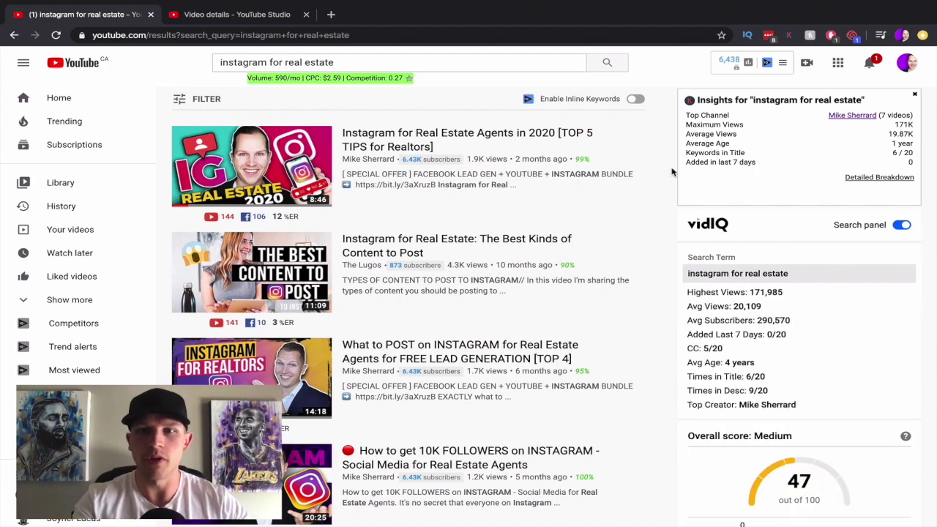
Examine the vidIQ search statistics, keyword score and ranking videos for "instagram for real estate"
scroll(800, 366, "up", 10)
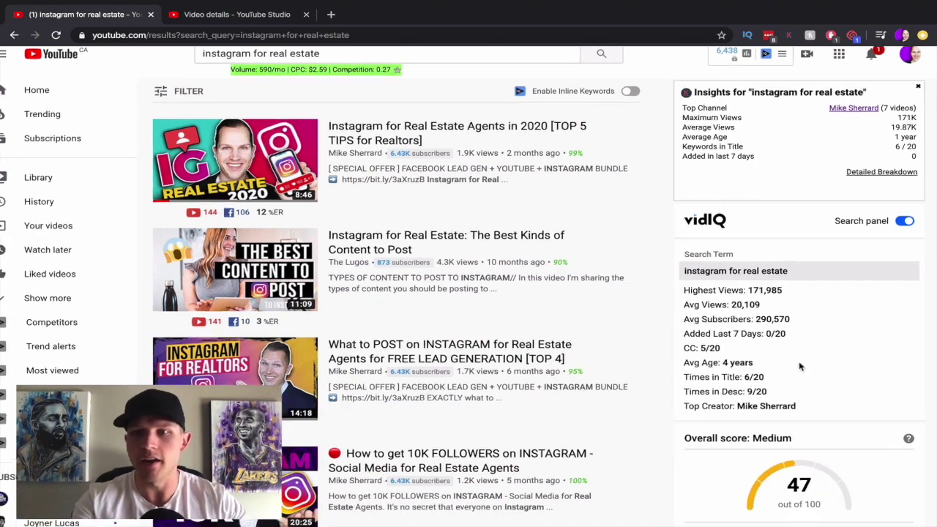
scroll(800, 366, "down", 10)
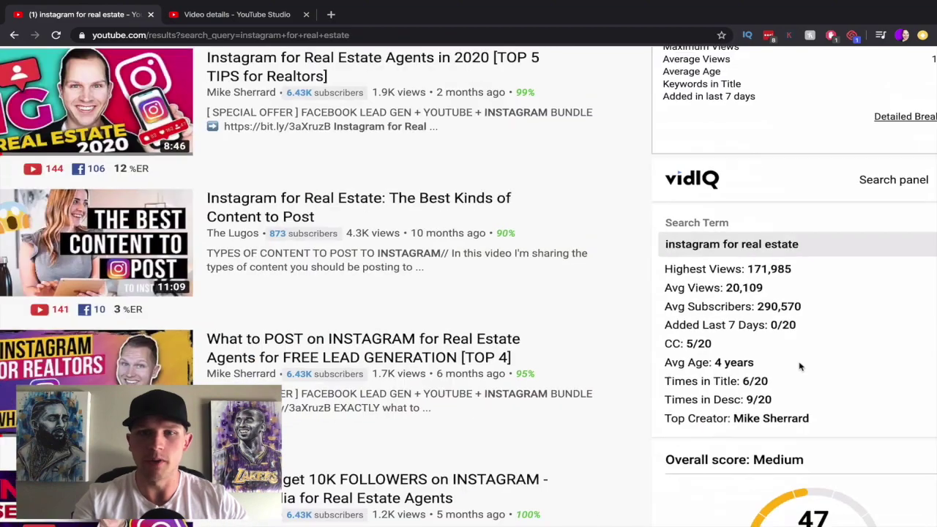
scroll(628, 329, "down", 3)
scroll(628, 330, "down", 3)
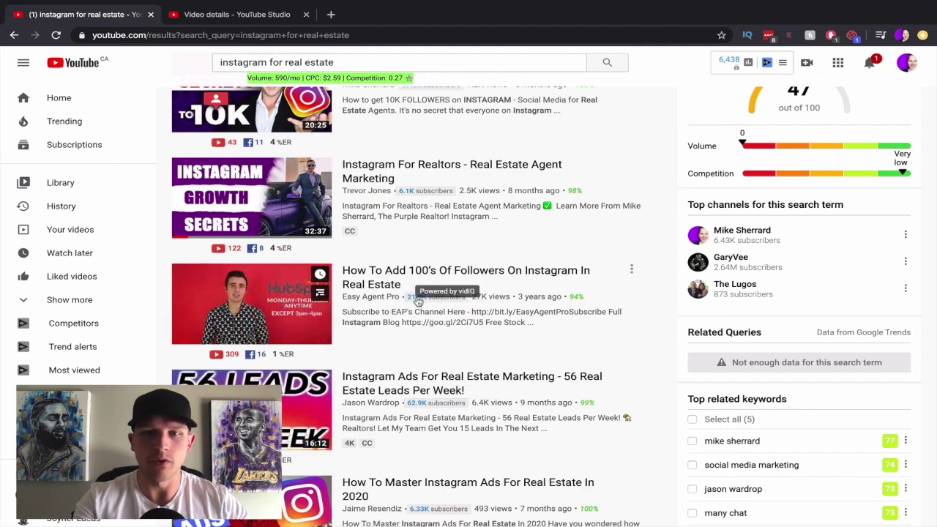
scroll(461, 255, "up", 2)
scroll(461, 255, "up", 5)
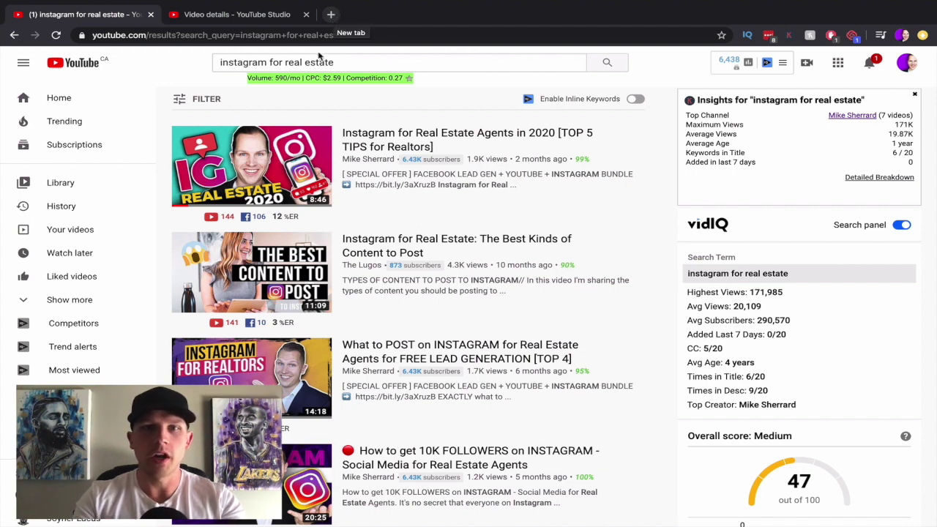
Replace the YouTube search with the suggested query "youtube algorithm 2020"
triple_click(314, 61)
type("youtu")
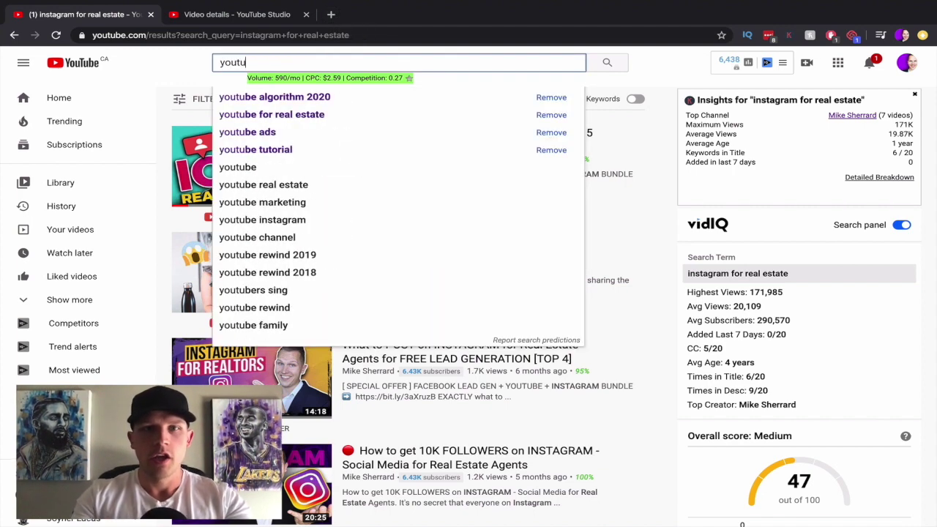
left_click(316, 99)
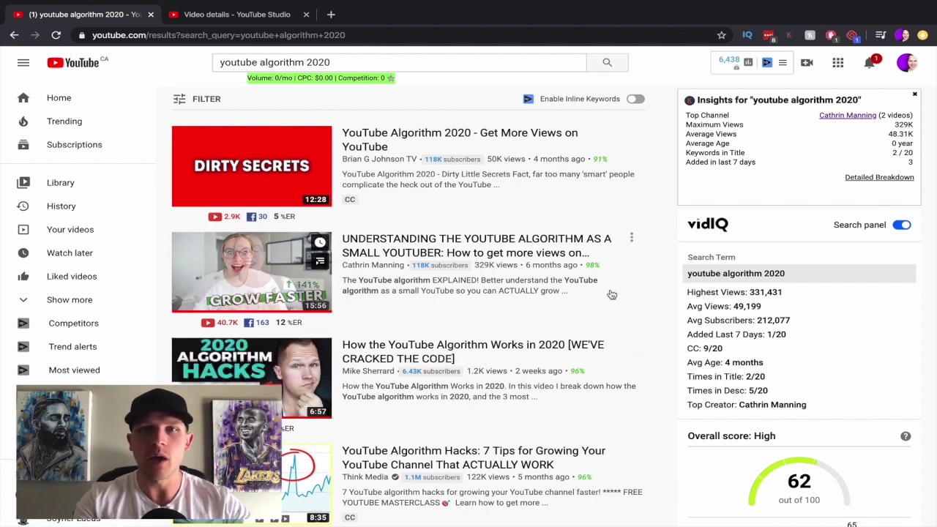
Check in a new browser tab that Keywords Everywhere is on, and search Google for "youtube algorithm 2020"
left_click(332, 15)
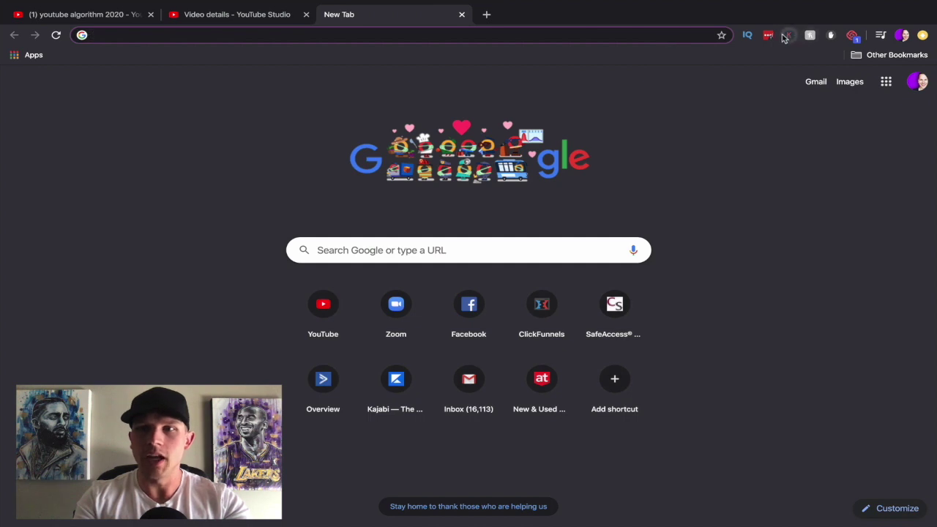
left_click(788, 35)
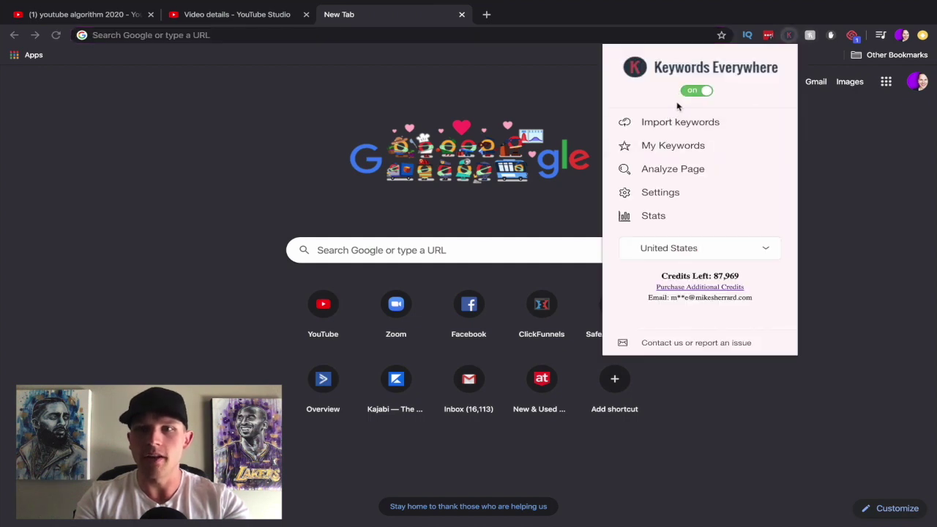
left_click(551, 93)
left_click(443, 253)
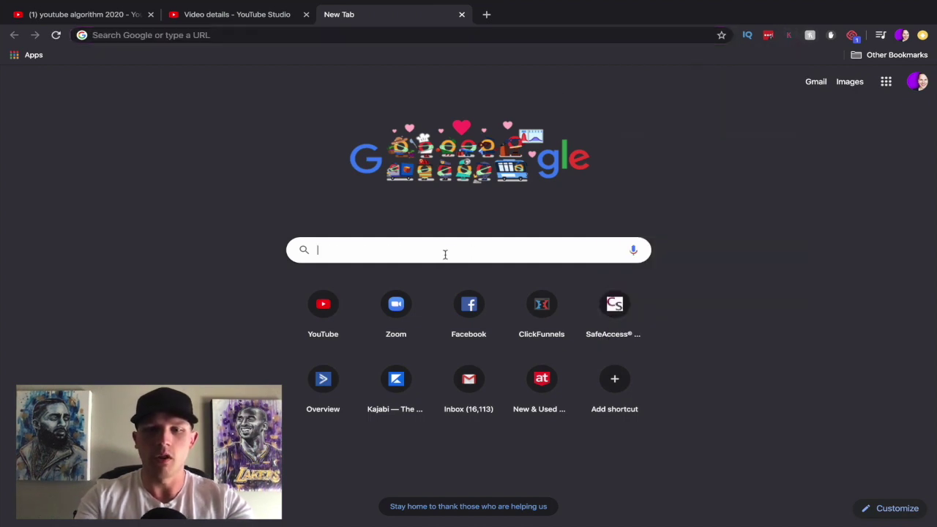
type("youtube algo")
key("Return")
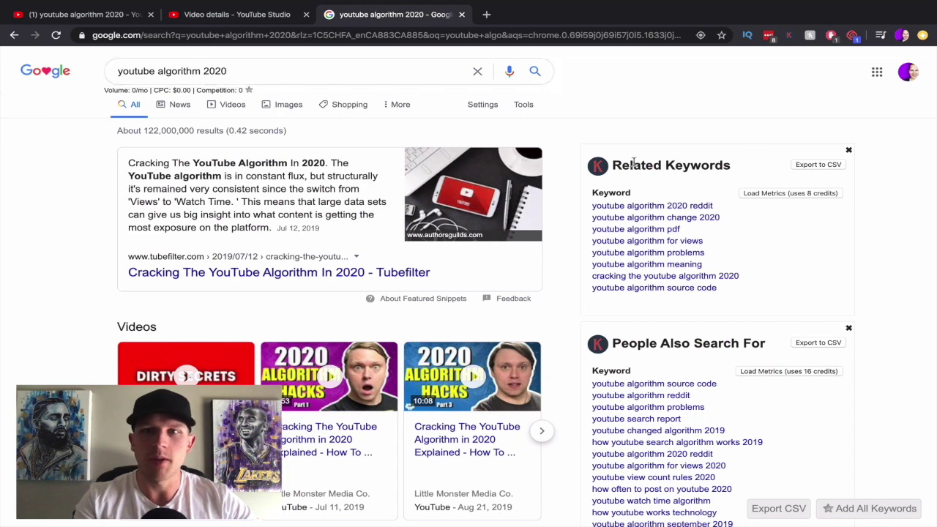
Examine the related keywords, the People Also Search For list and the article titles in the Google results
scroll(633, 196, "down", 1)
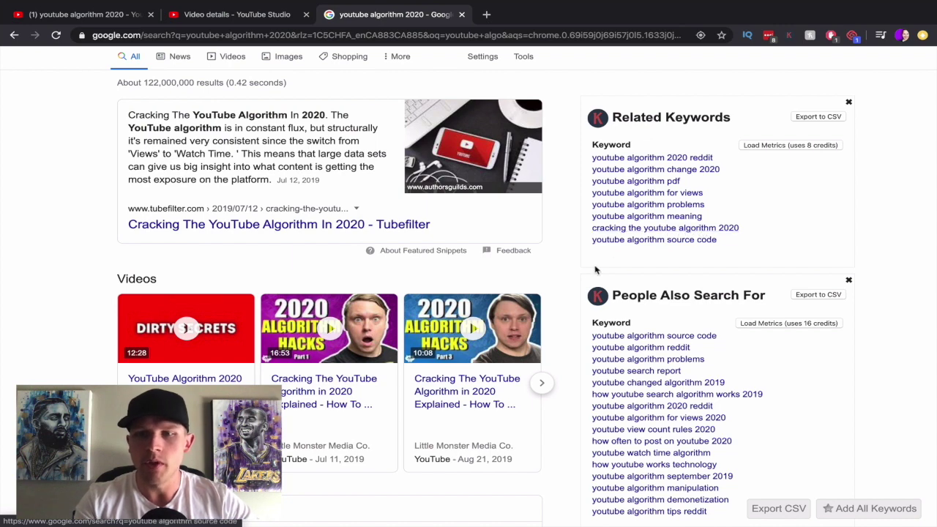
scroll(595, 270, "down", 5)
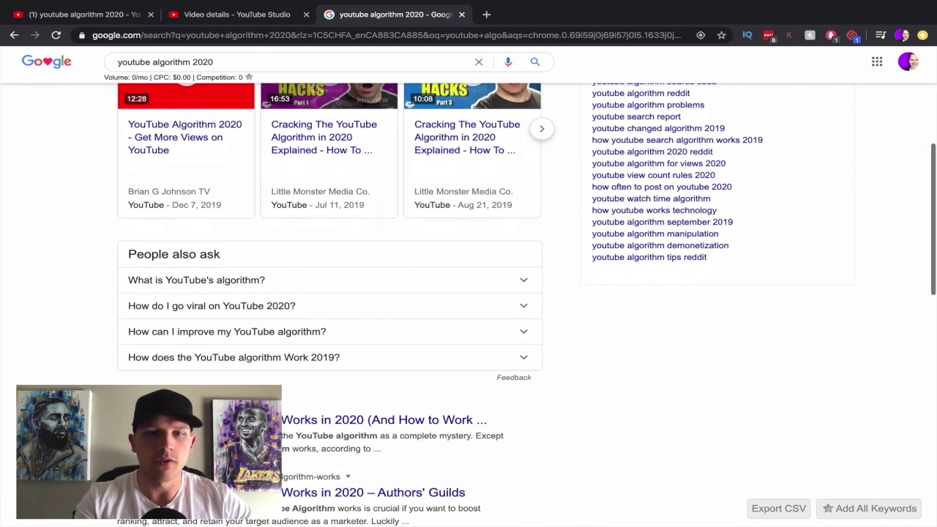
scroll(41, 334, "down", 3)
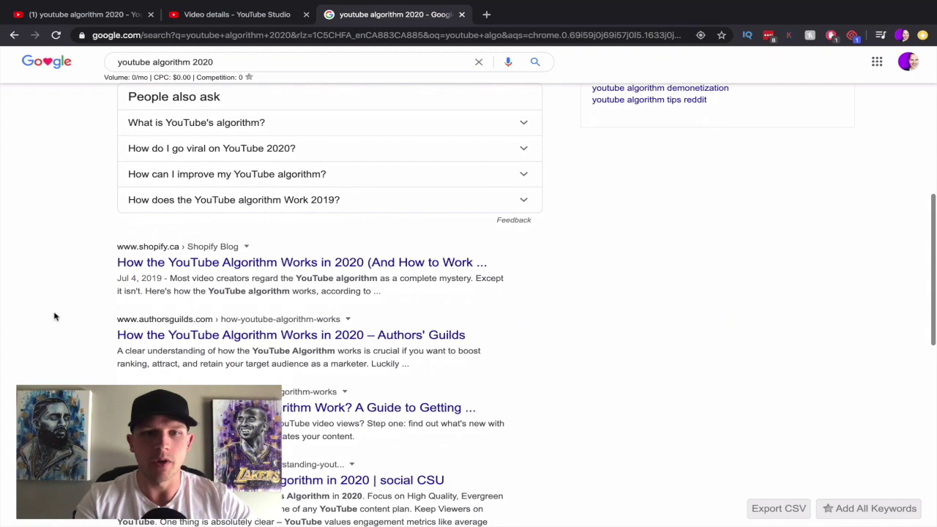
scroll(63, 305, "down", 1)
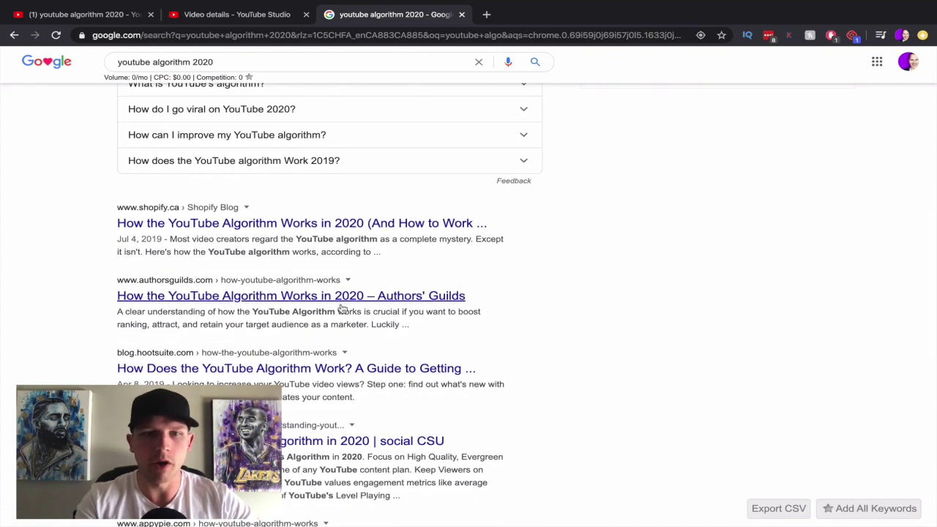
scroll(288, 341, "down", 3)
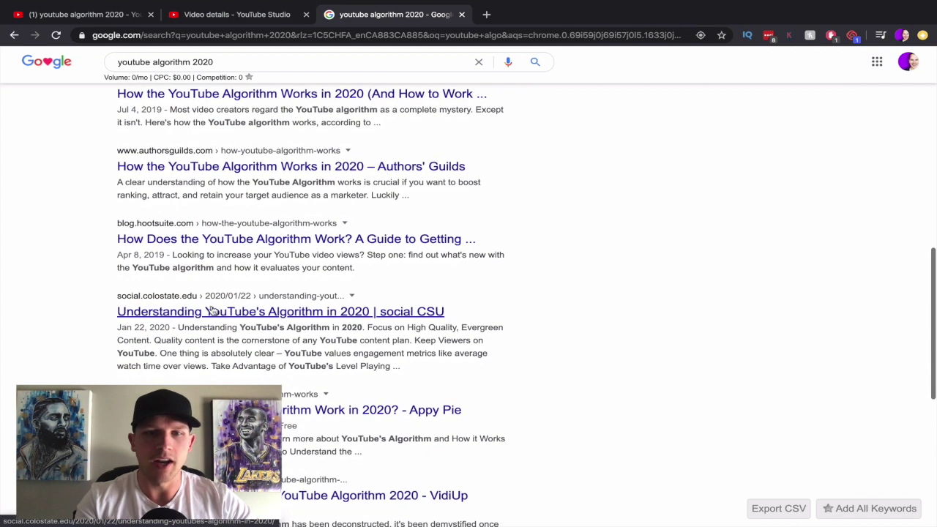
scroll(220, 318, "down", 4)
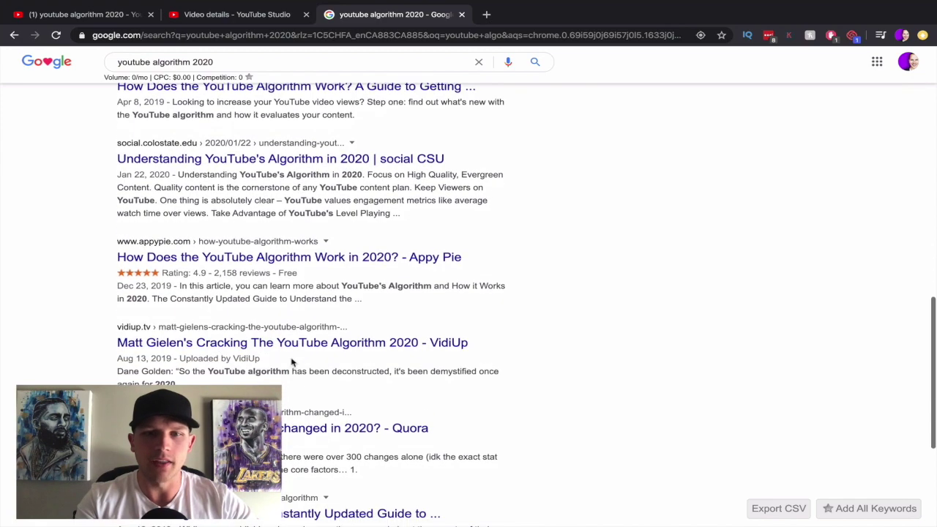
scroll(607, 289, "up", 15)
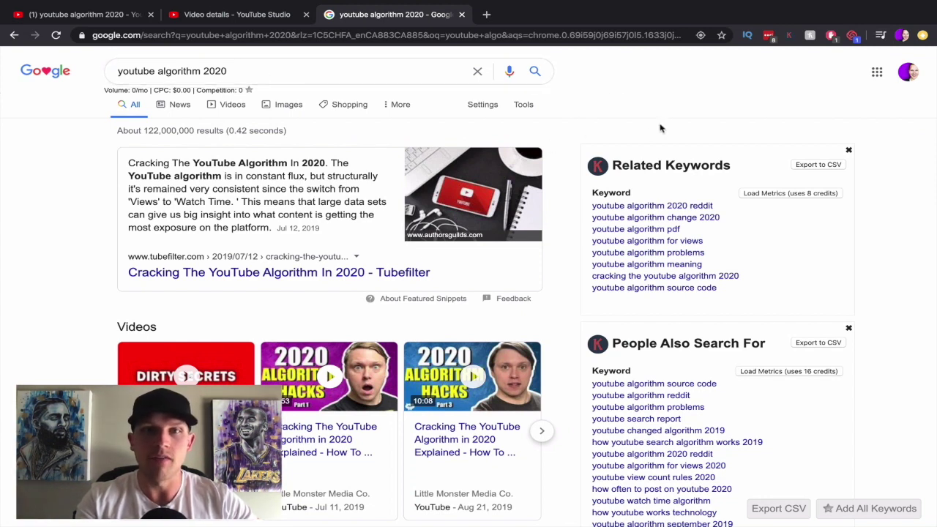
Switch to the video details page in YouTube Studio and clear the title "Why you need to share your story"
left_click(103, 16)
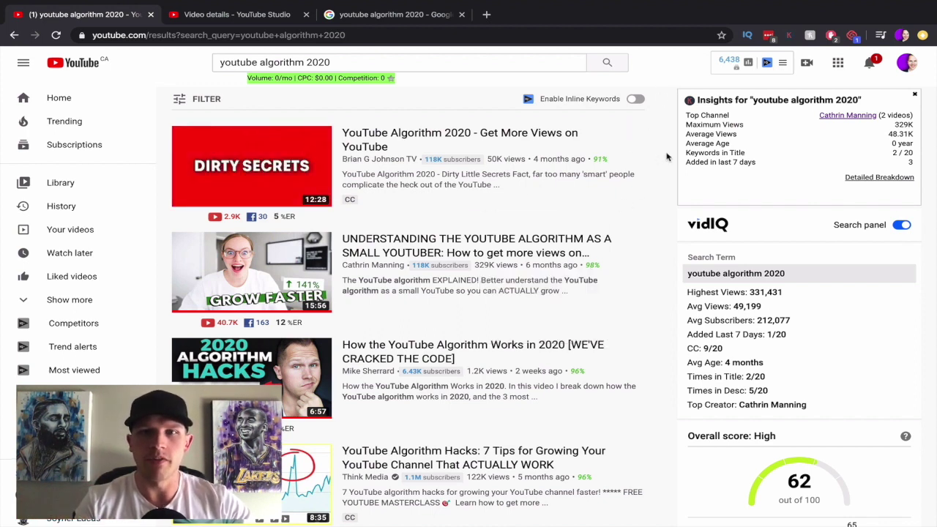
left_click(282, 15)
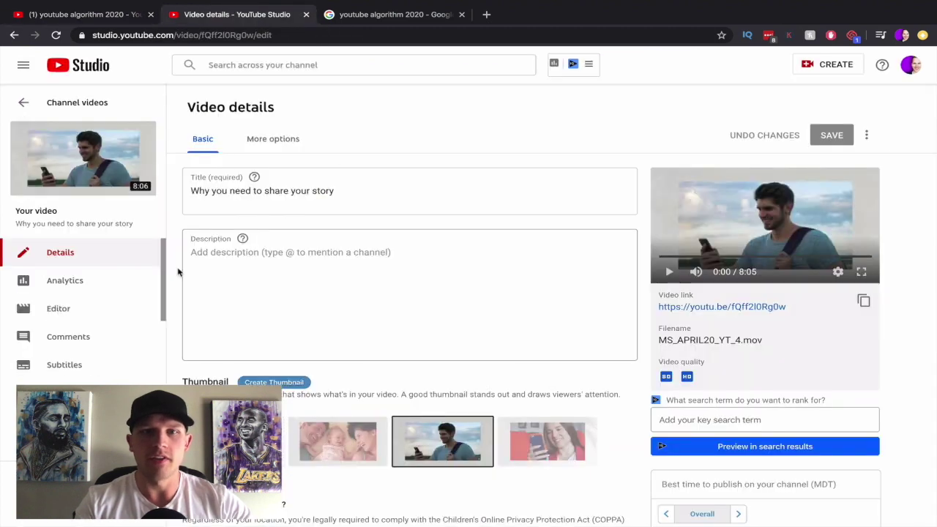
left_click(278, 190)
key("ctrl+a")
key("BackSpace")
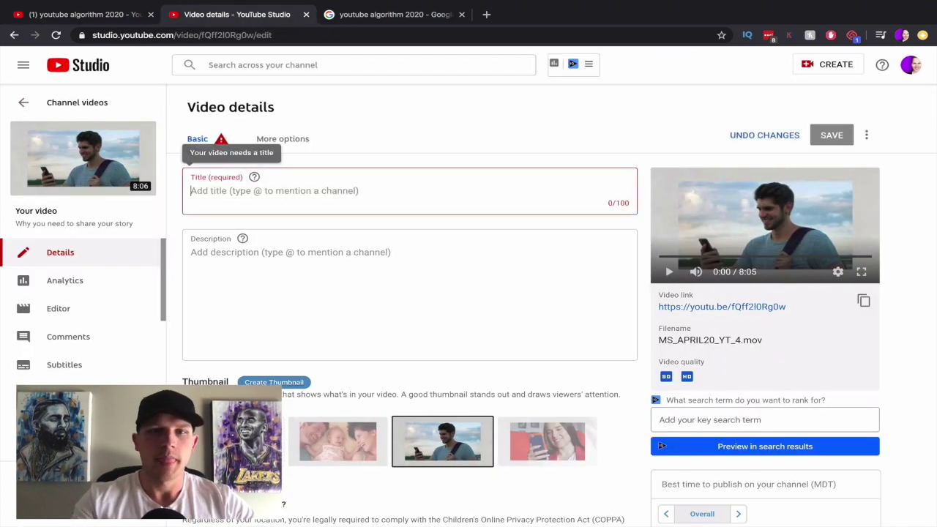
Open the top YouTube result for "youtube algorithm 2020" and reuse its title "YouTube Algorithm 2020 - Get More Views on YouTube" for the uploaded video
left_click(104, 15)
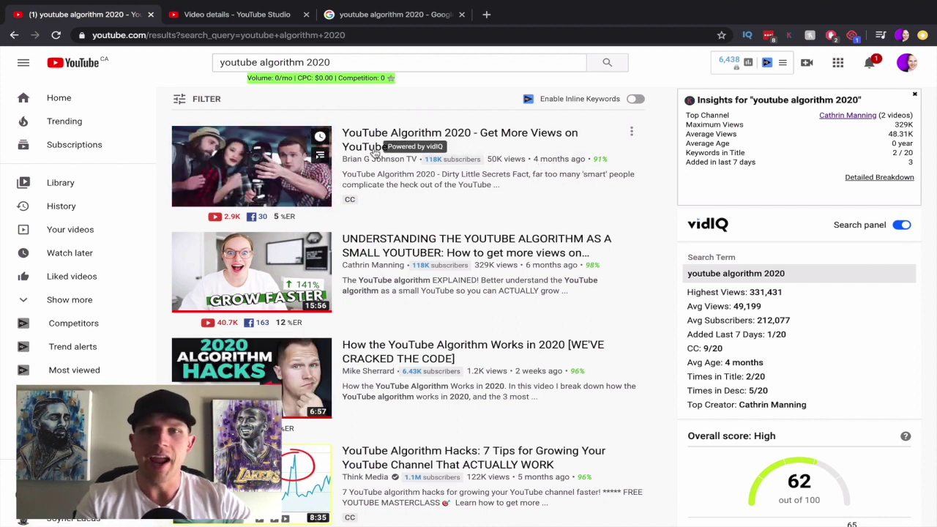
left_click(291, 167)
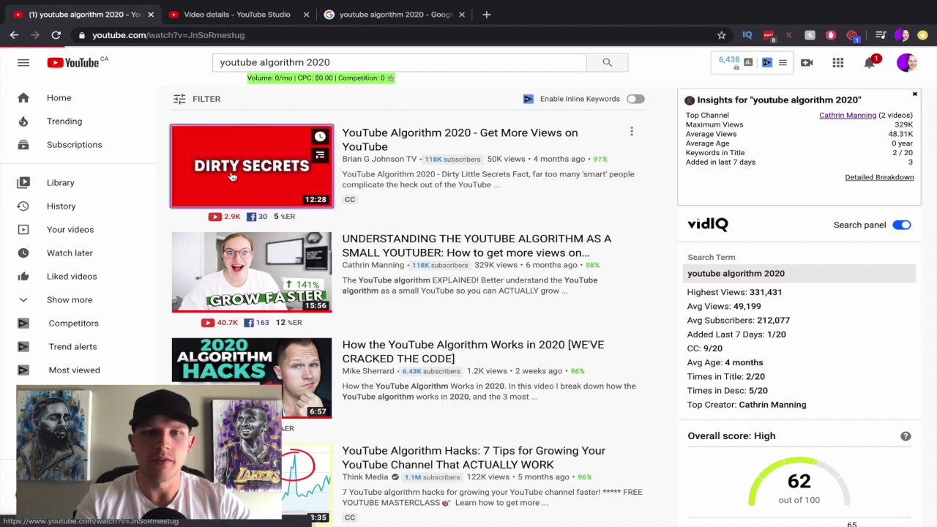
left_click(38, 400)
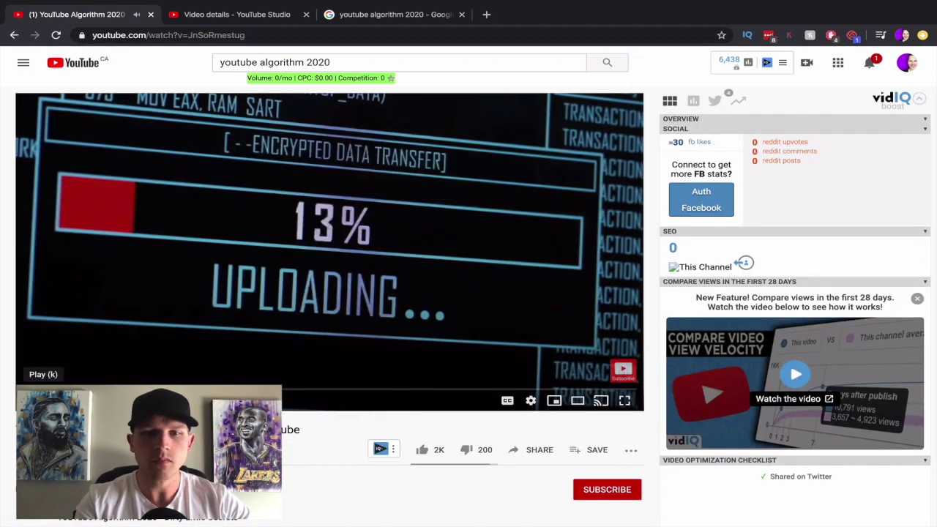
scroll(183, 439, "down", 1)
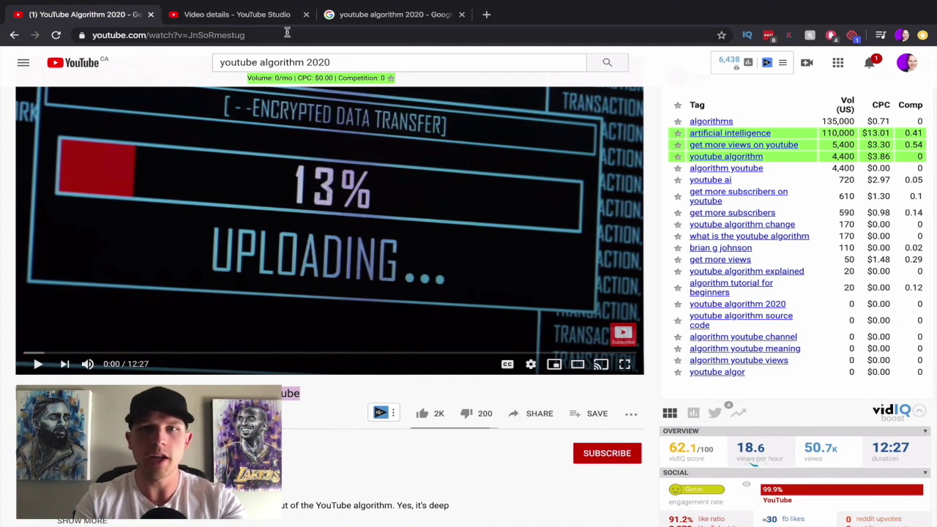
left_click(243, 14)
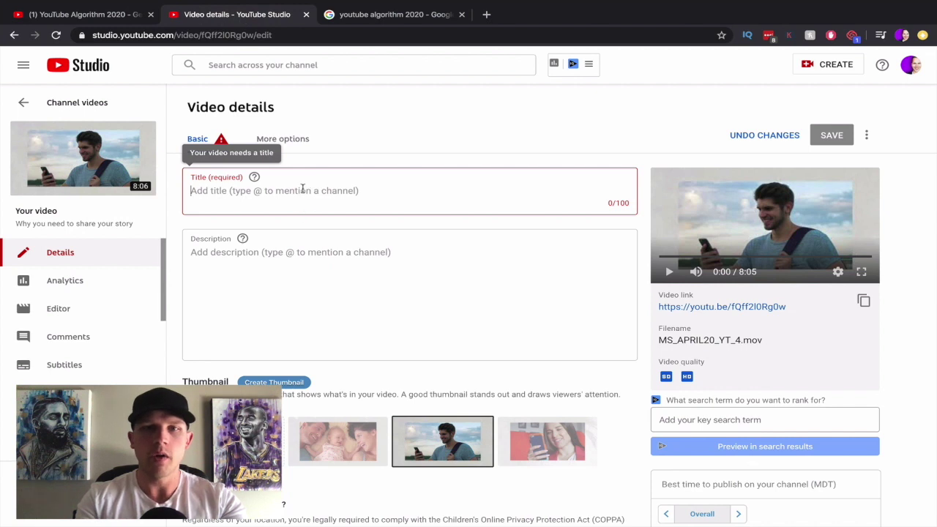
type("YouTube Algorithm 2020 - Get More Views on YouTube")
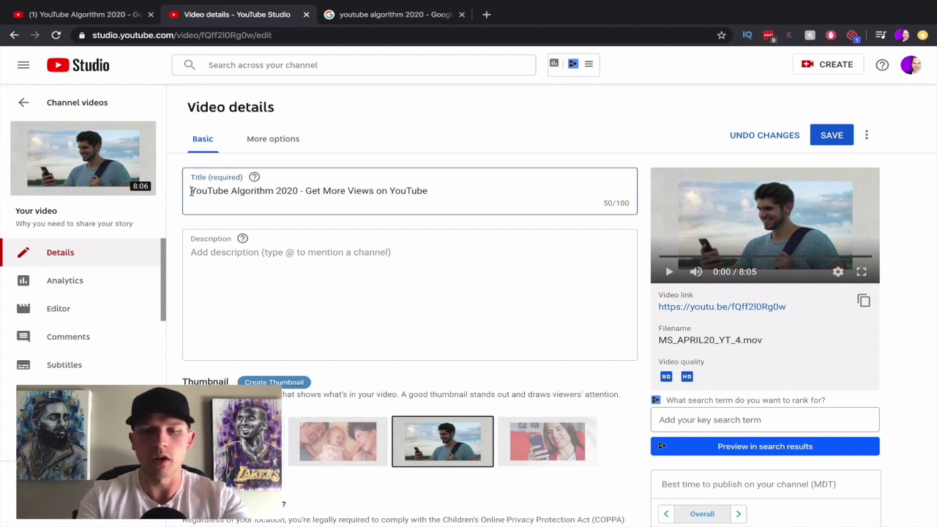
Return to the YouTube results to check the third video's title wording, and add "How the" to the start of the uploaded video's title
left_click(90, 15)
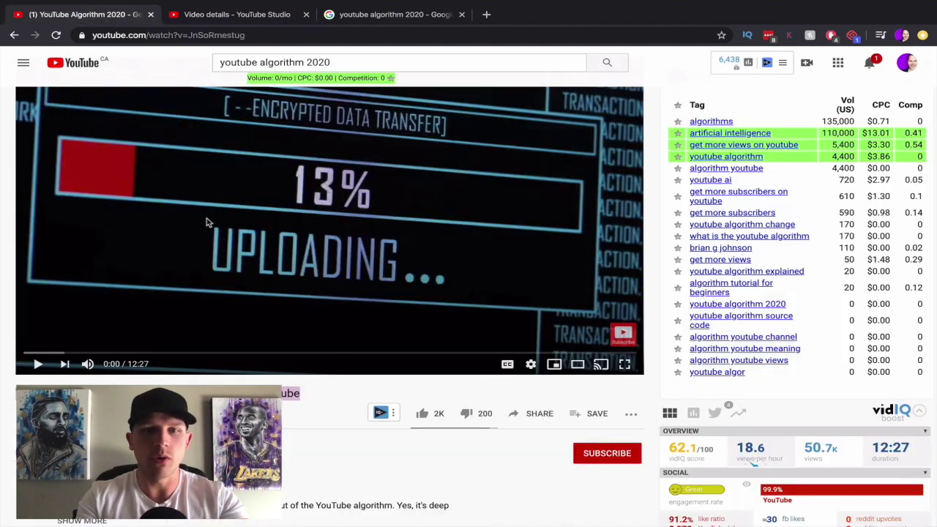
left_click(14, 35)
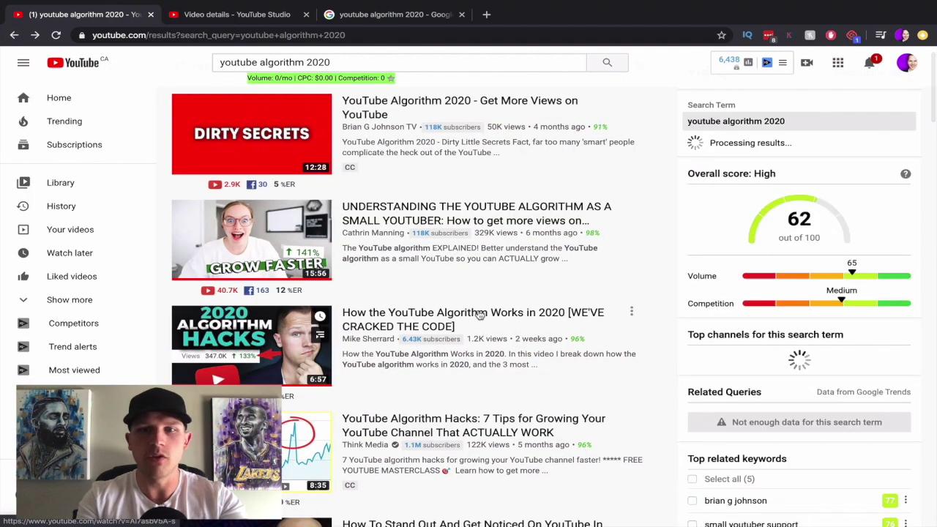
key("ctrl+Tab")
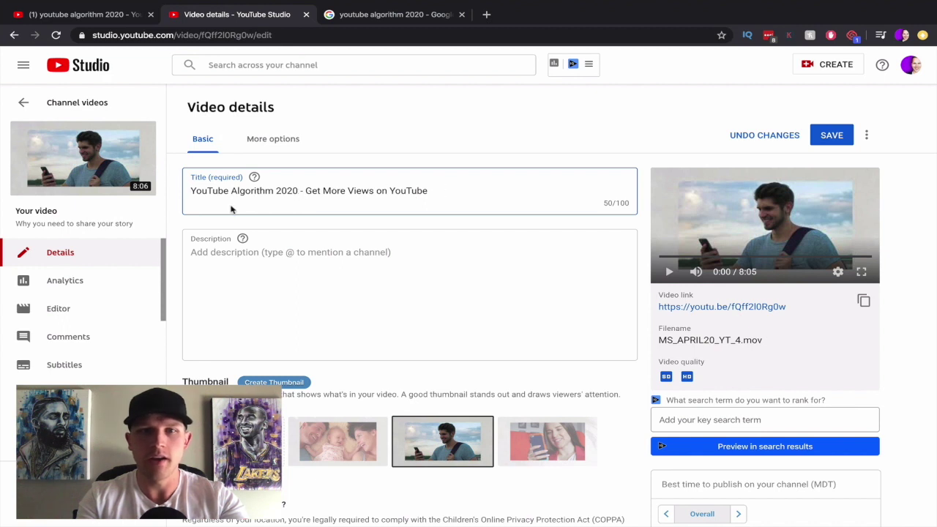
left_click(202, 196)
type("How to")
key("BackSpace")
key("BackSpace")
key("BackSpace")
key("BackSpace")
key("BackSpace")
key("BackSpace")
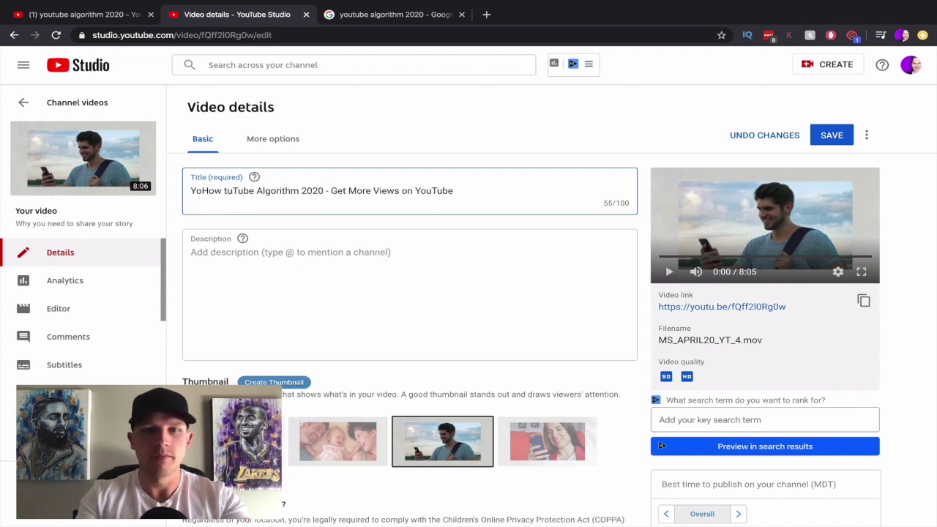
type("How the Yo")
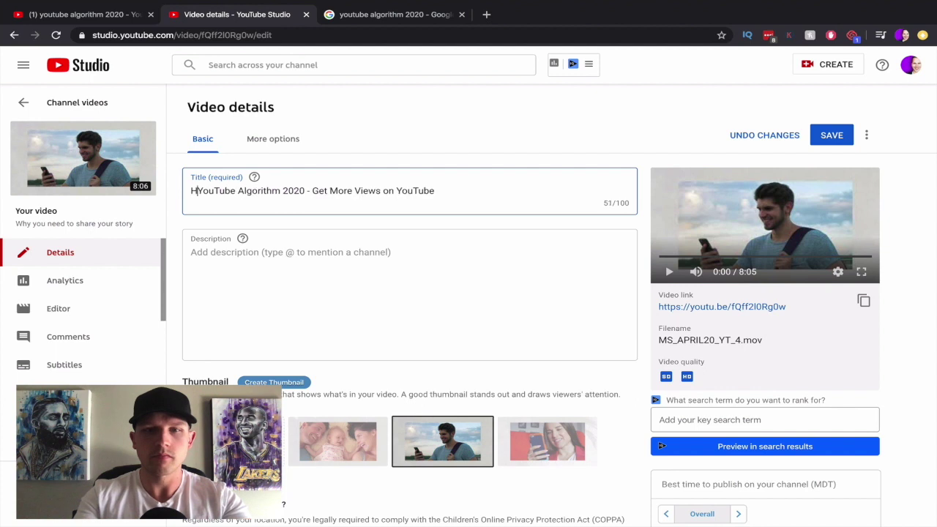
Insert "Works in" before 2020 in the title and delete "on YouTube" from its end
left_click(313, 192)
type("Works in")
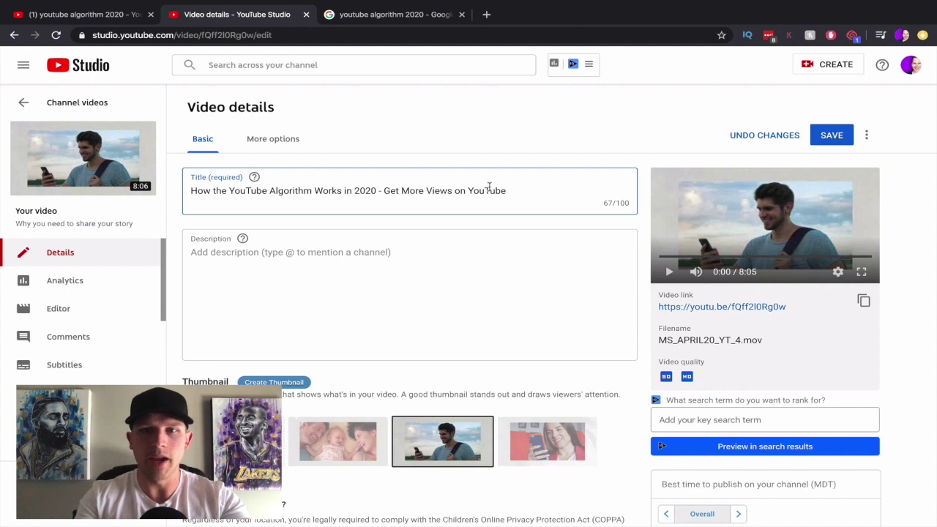
left_click_drag(456, 190, 517, 191)
key("BackSpace")
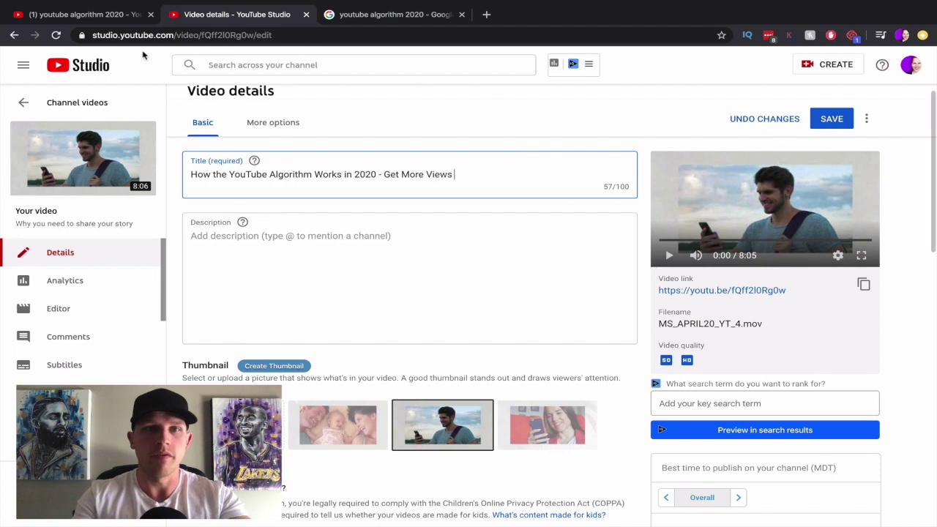
Open the top YouTube result, "YouTube Algorithm 2020 - Get More Views on YouTube", in a new tab and expand its description
left_click(89, 16)
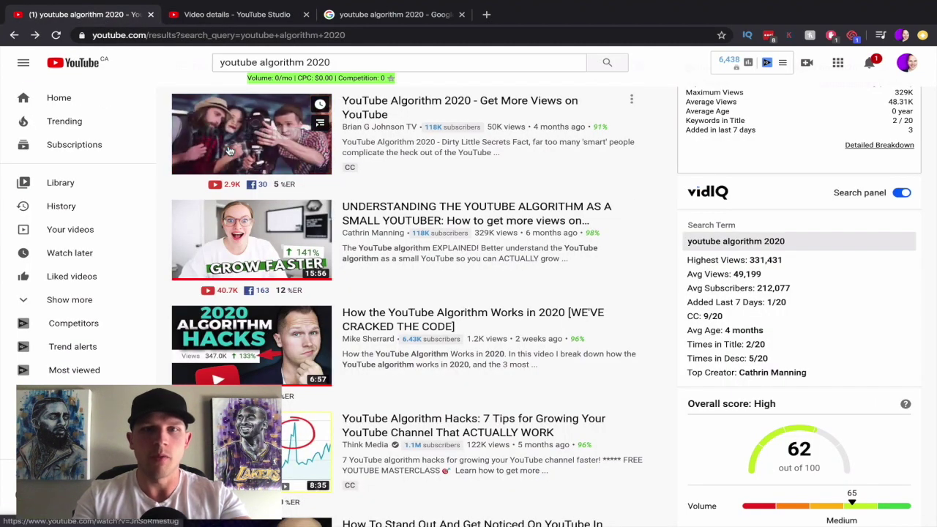
right_click(256, 152)
left_click(258, 153)
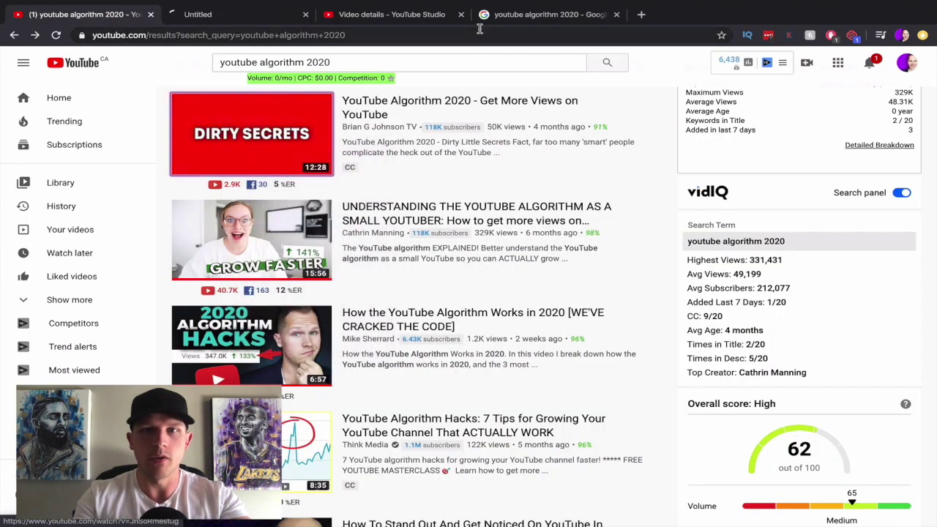
left_click(237, 21)
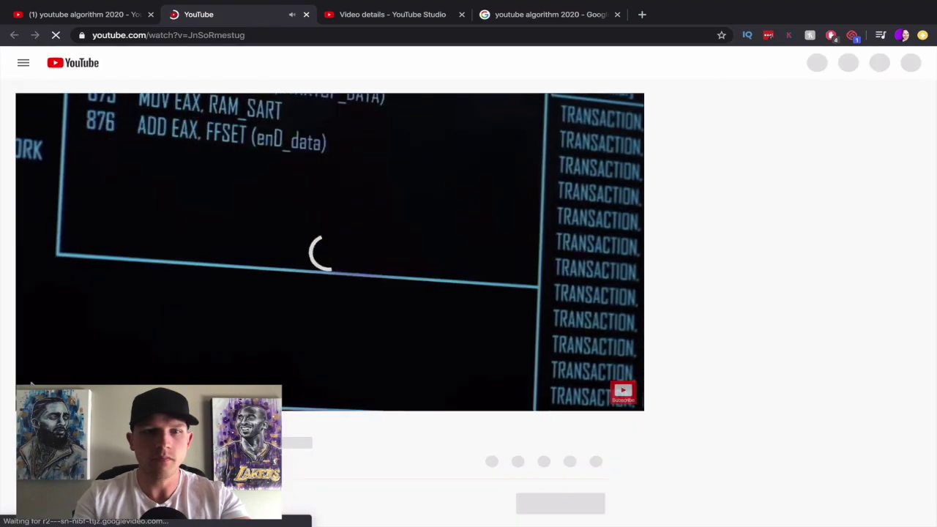
scroll(362, 434, "down", 3)
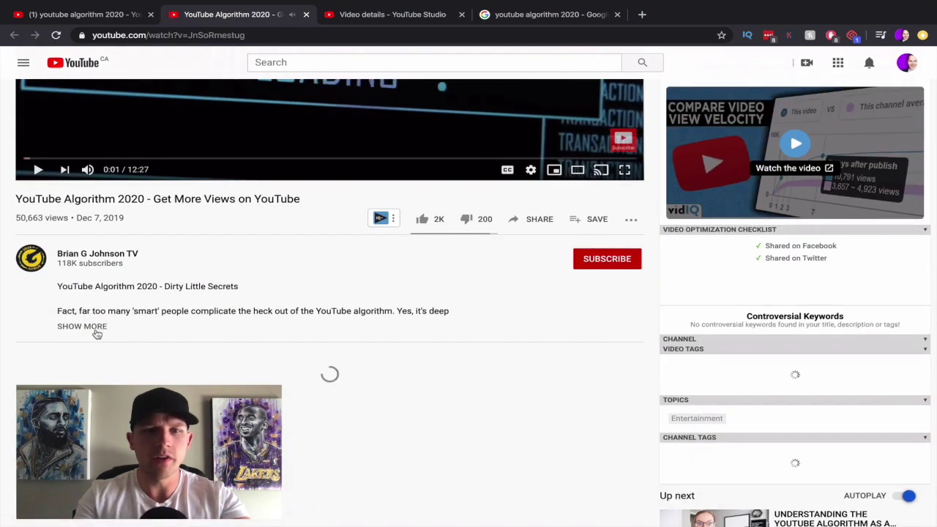
left_click(94, 328)
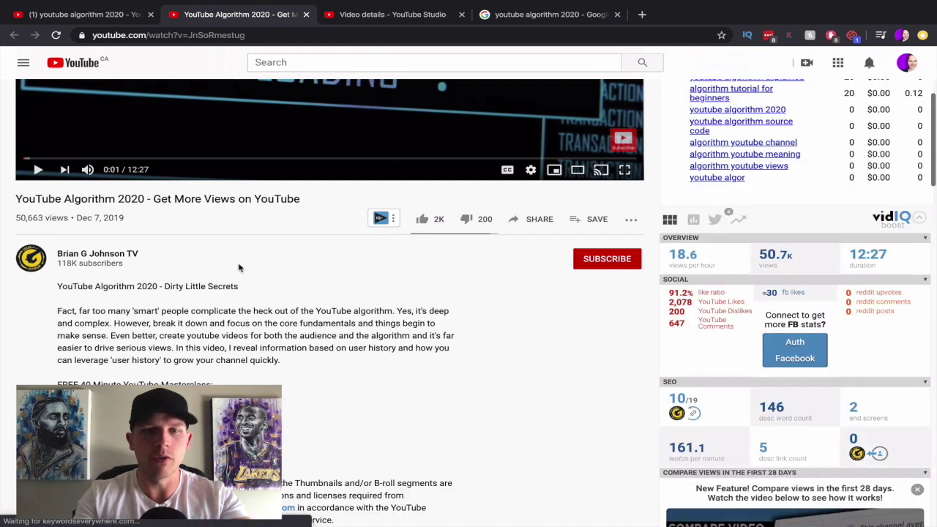
Open the search result "How the YouTube Algorithm Works in 2020 [WE'VE CRACKED THE CODE]", pause it and expand its description
left_click(67, 15)
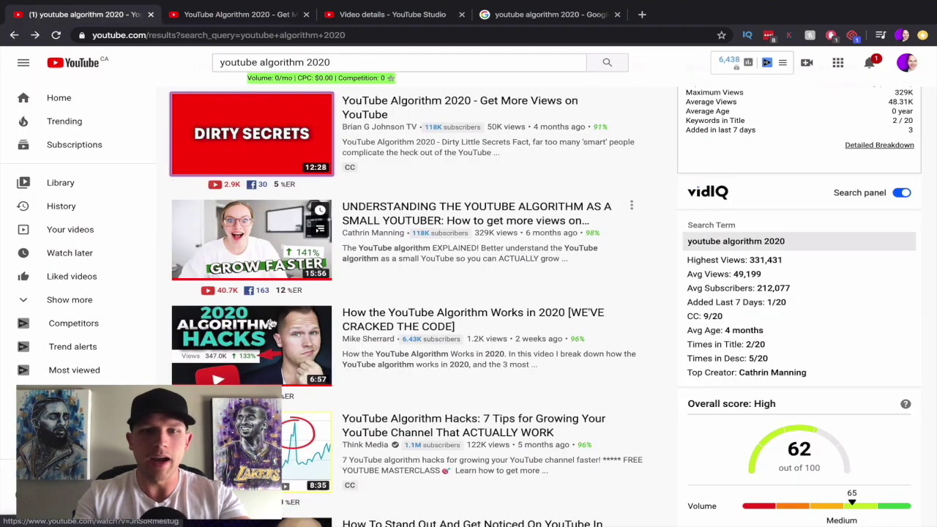
left_click(223, 351)
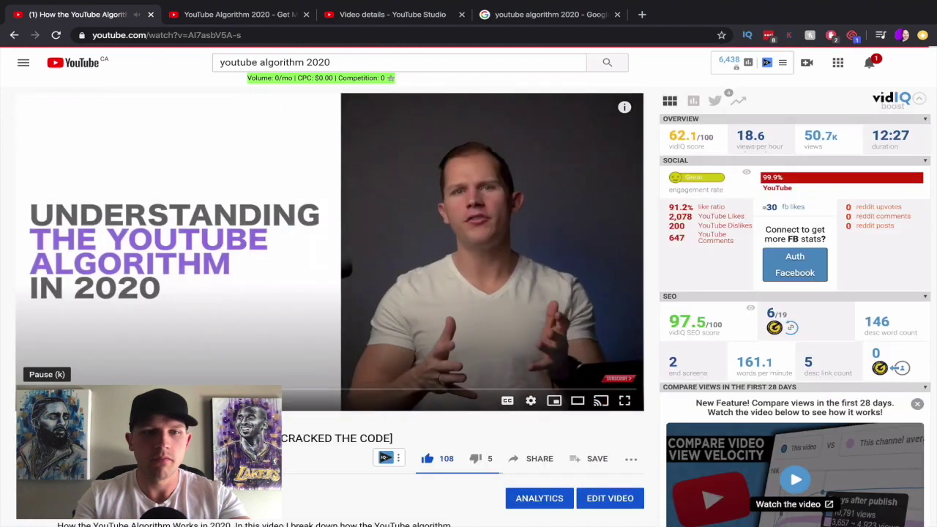
left_click(38, 400)
scroll(89, 404, "down", 2)
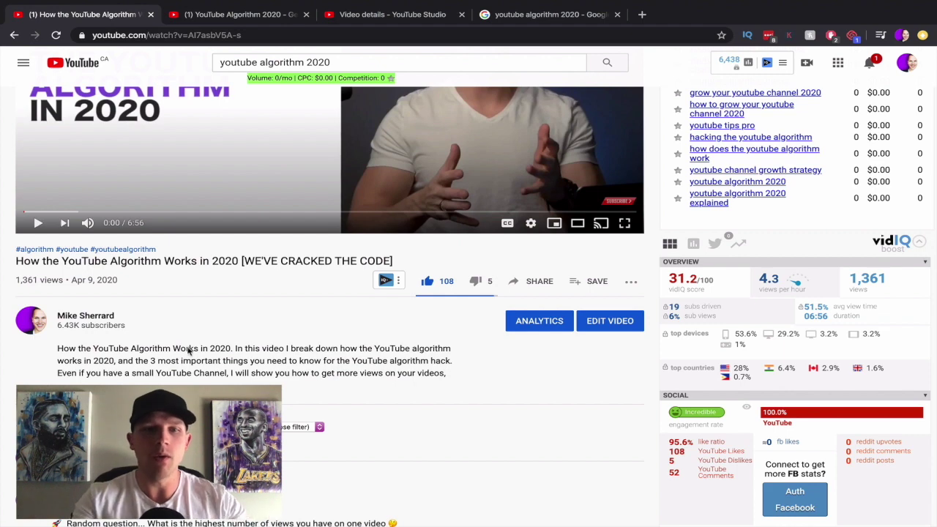
left_click(79, 390)
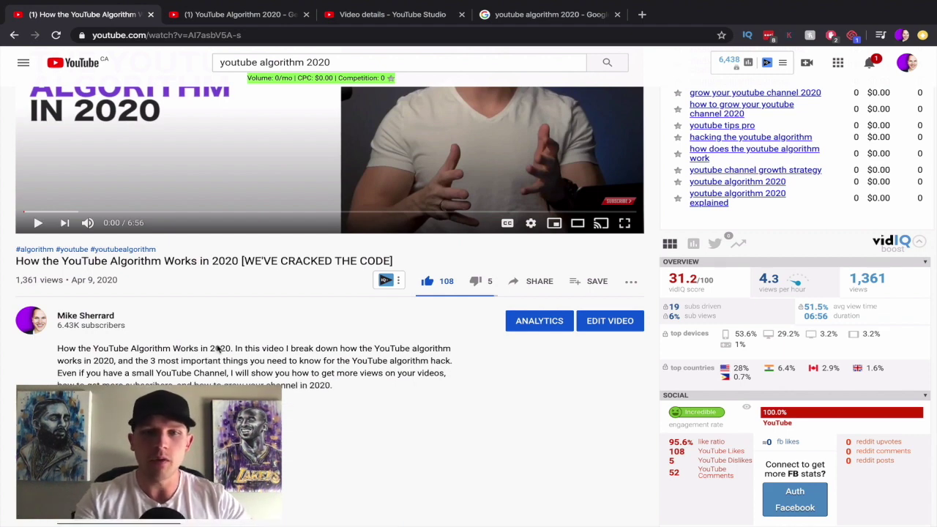
Highlight the keyword phrases in the description one after another, including "YouTube algorithm", "small YouTube Channel" and the phrases on views, subscribers and channel growth
left_click_drag(110, 352, 229, 351)
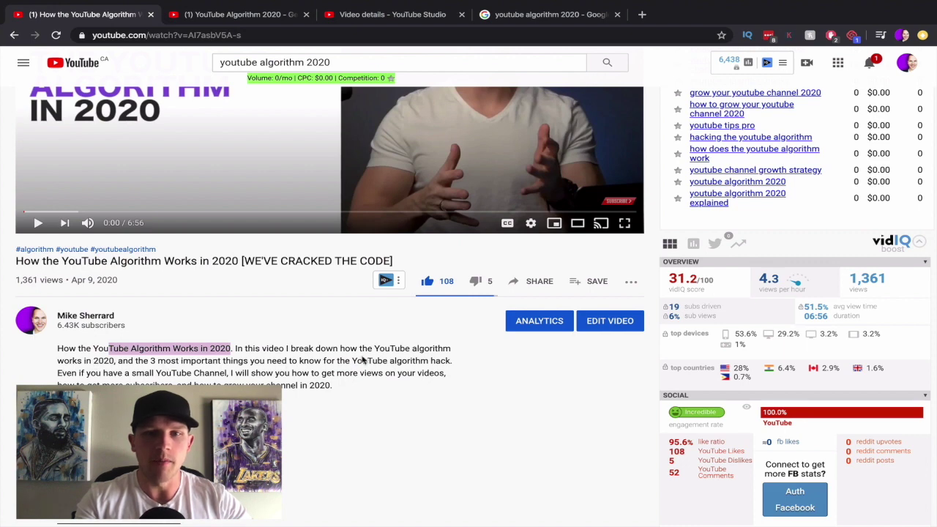
left_click_drag(362, 358, 423, 371)
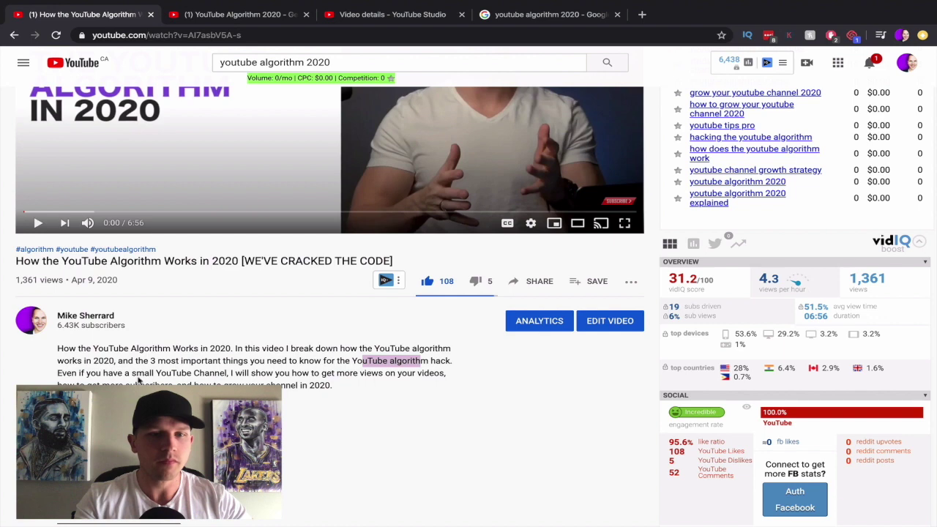
left_click_drag(133, 373, 145, 373)
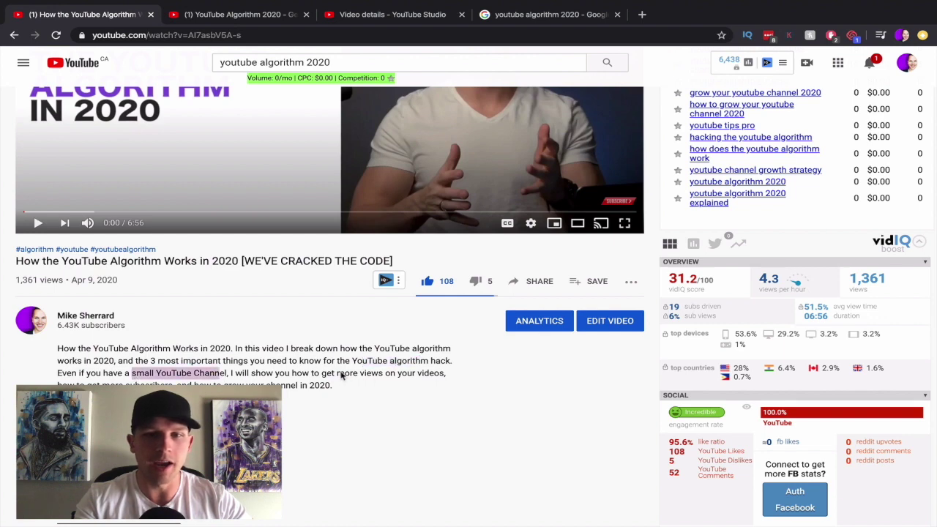
left_click_drag(331, 373, 447, 374)
left_click_drag(74, 384, 129, 384)
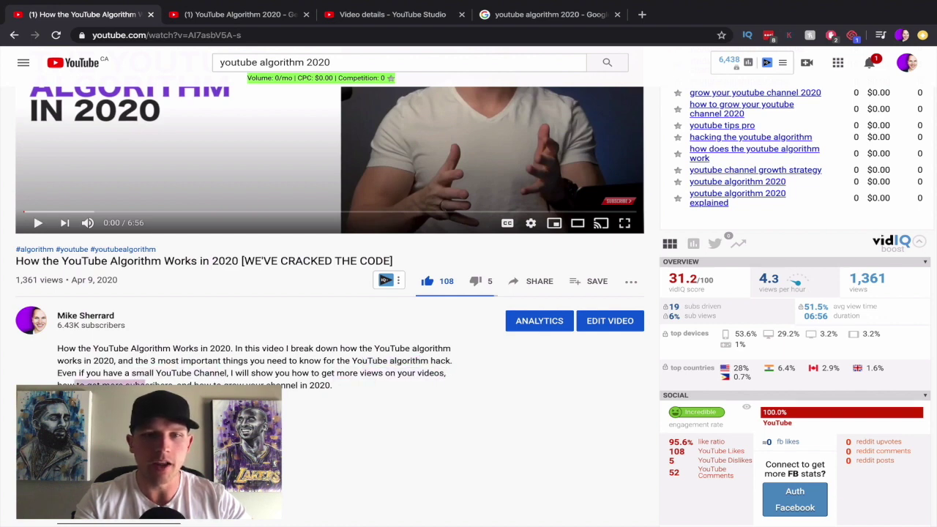
left_click_drag(193, 385, 330, 386)
left_click(340, 387)
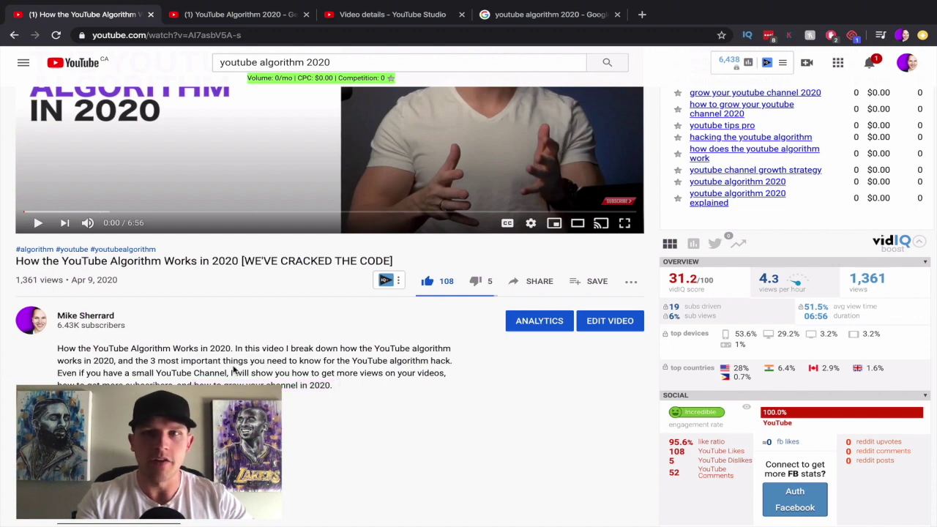
Copy the description's opening paragraph and paste it as the uploaded video's description in YouTube Studio
left_click_drag(339, 386, 57, 350)
key("ctrl+c")
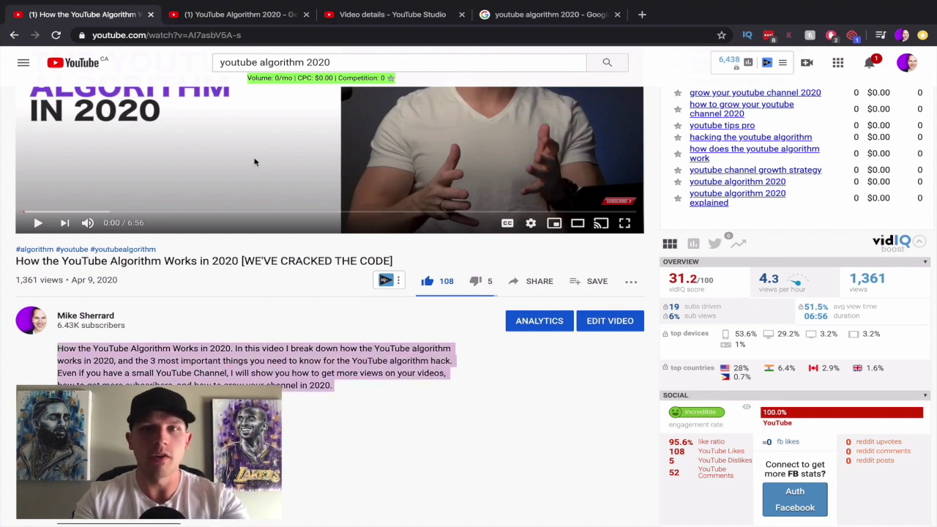
left_click(363, 22)
left_click(336, 284)
key("ctrl+v")
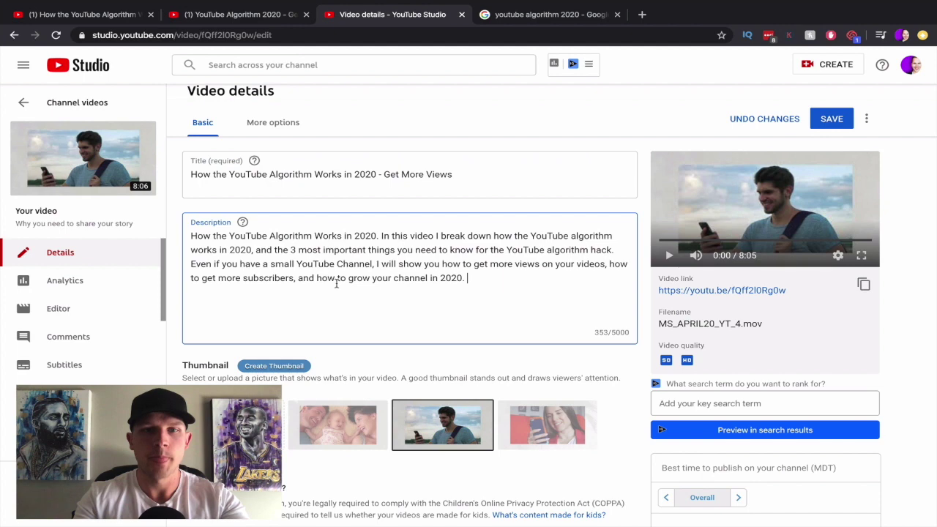
left_click(640, 242)
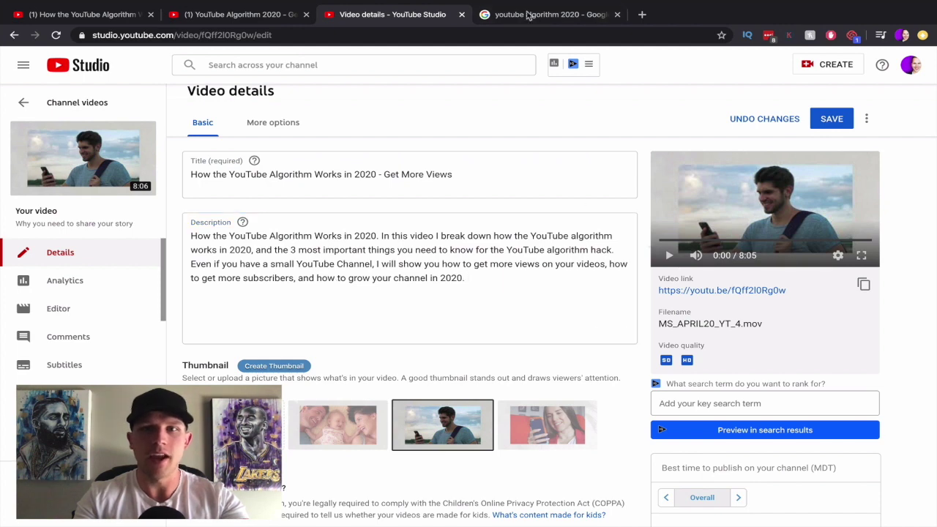
Examine the vidIQ tags of the video "YouTube Algorithm 2020 - Get More Views on YouTube", including their keyword scores and search rankings
left_click(242, 15)
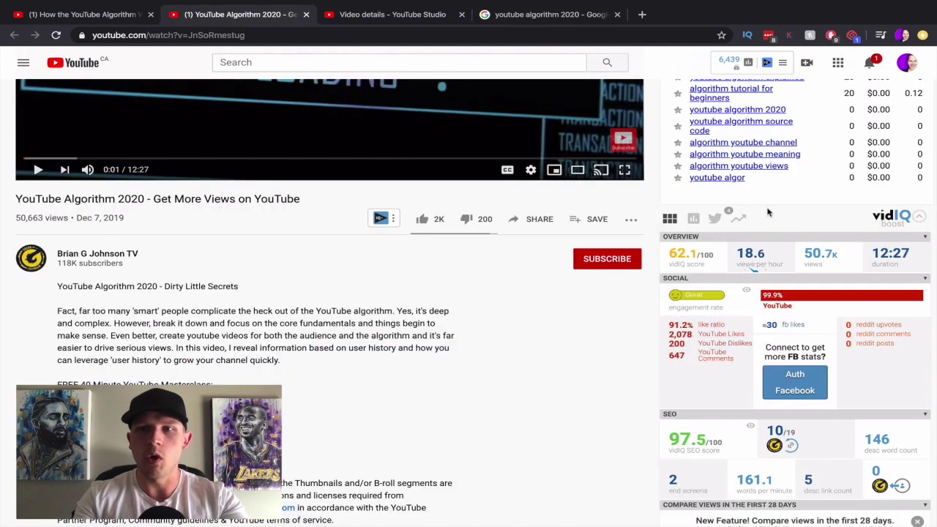
scroll(754, 234, "up", 4)
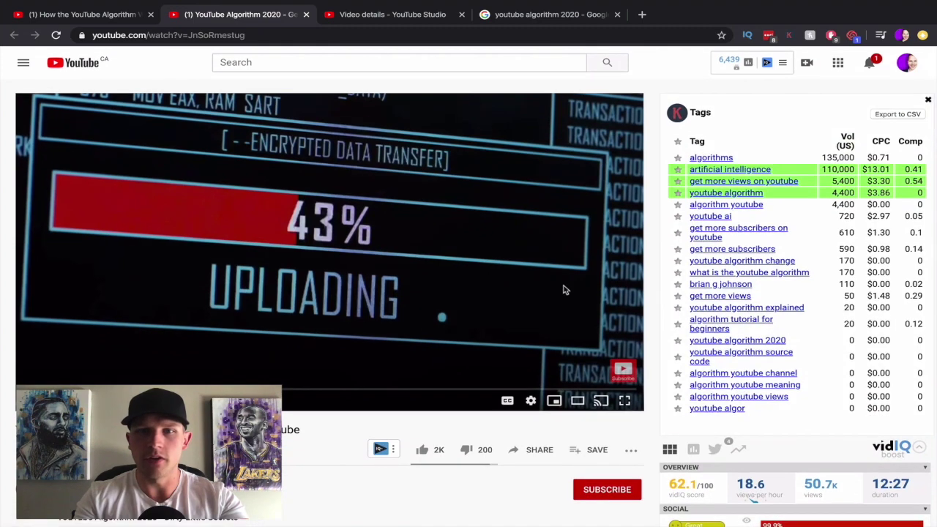
scroll(564, 288, "down", 8)
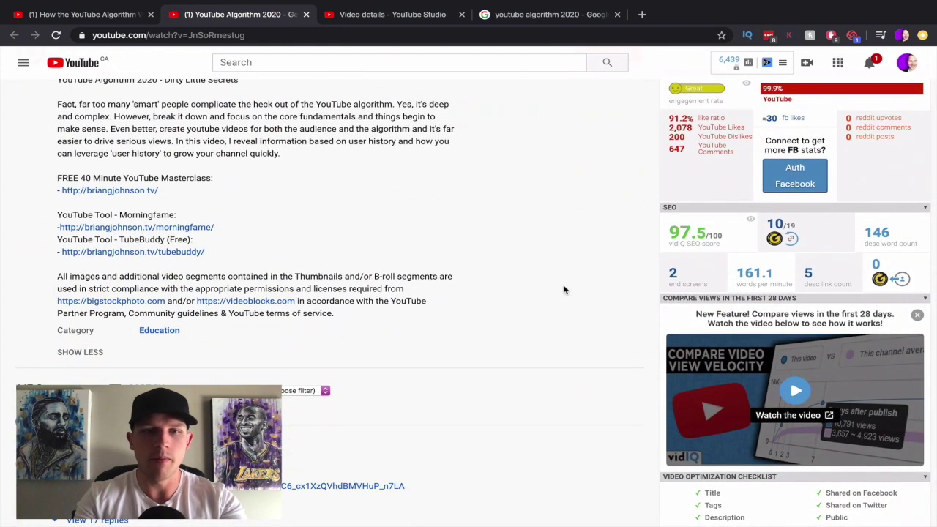
scroll(563, 290, "down", 1)
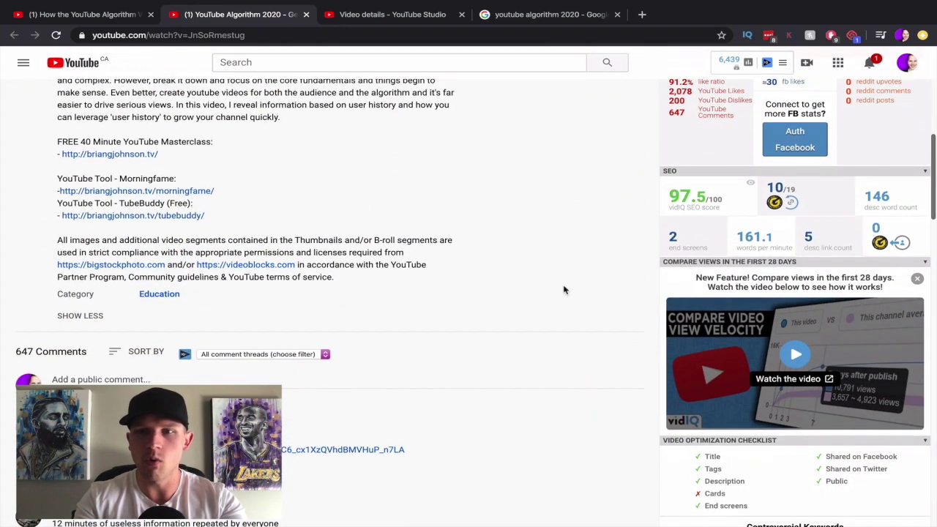
scroll(564, 290, "down", 8)
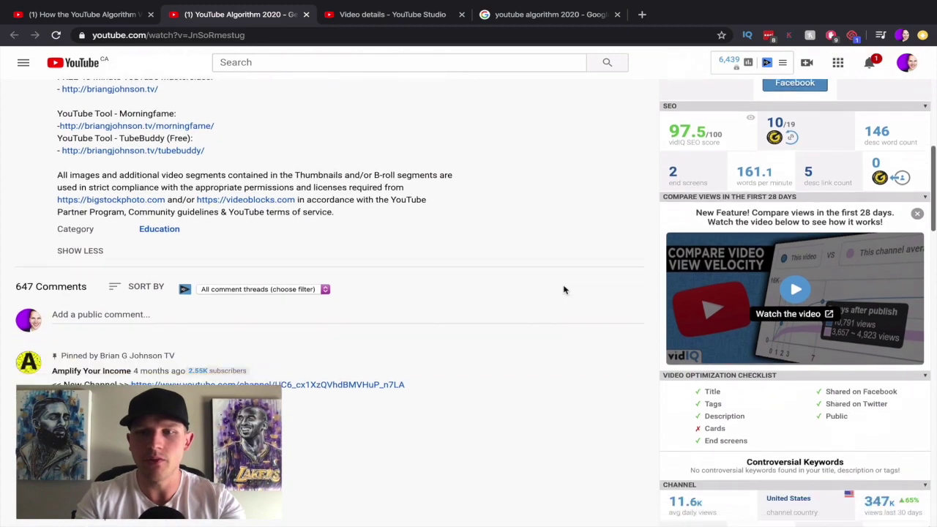
scroll(607, 272, "up", 1)
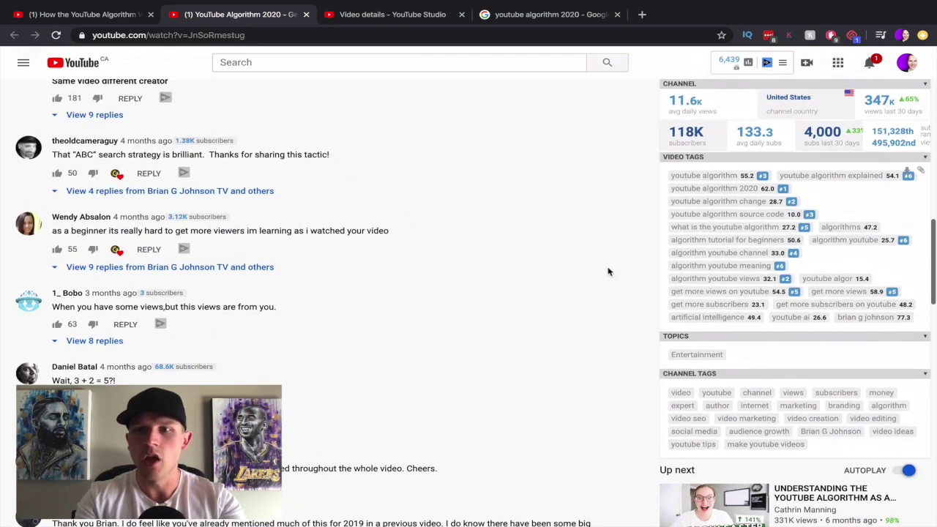
mouse_move(761, 256)
scroll(763, 259, "right", 3)
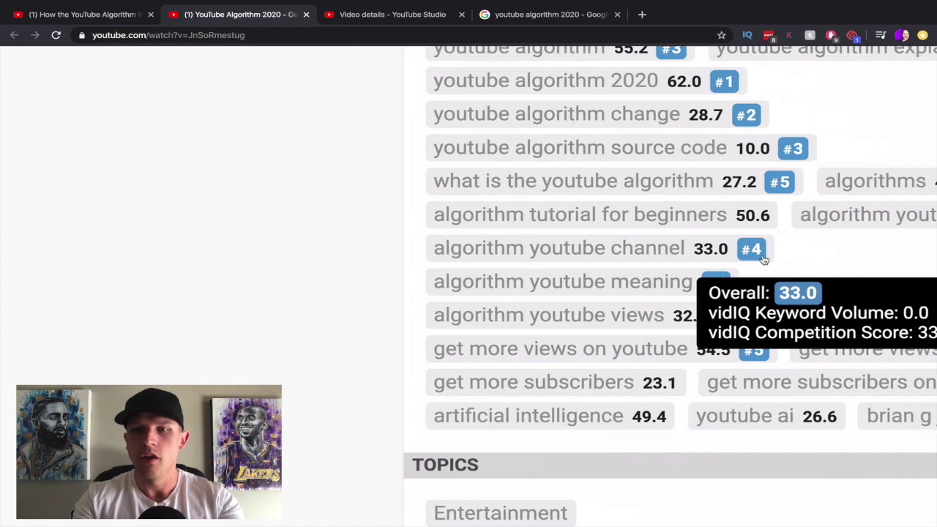
scroll(763, 260, "up", 1)
scroll(763, 260, "right", 1)
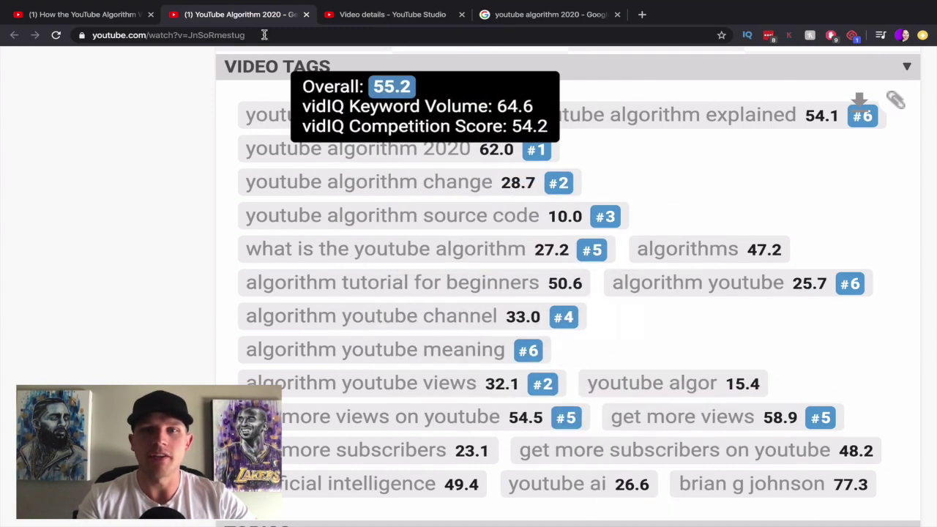
mouse_move(422, 158)
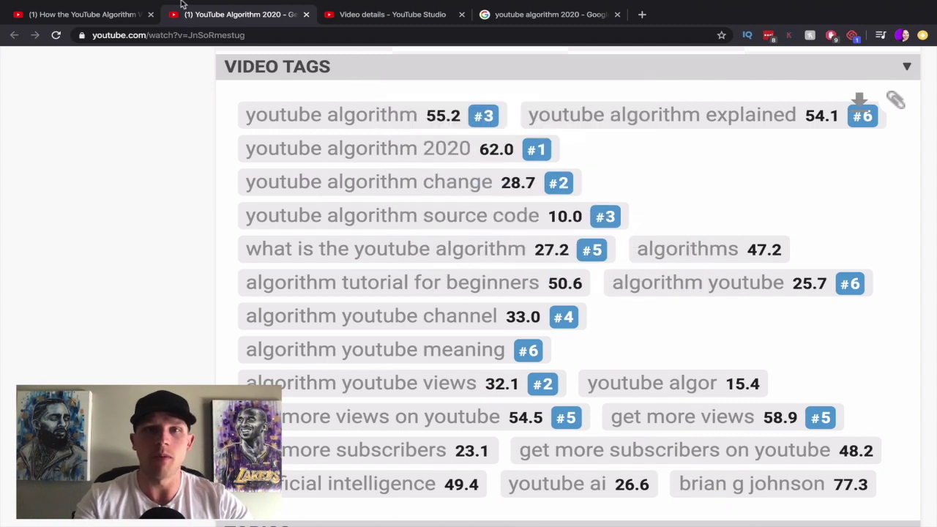
Close the video "YouTube Algorithm 2020 - Get More Views on YouTube" and return to the YouTube search results for "youtube algorithm 2020"
left_click(305, 14)
left_click(99, 14)
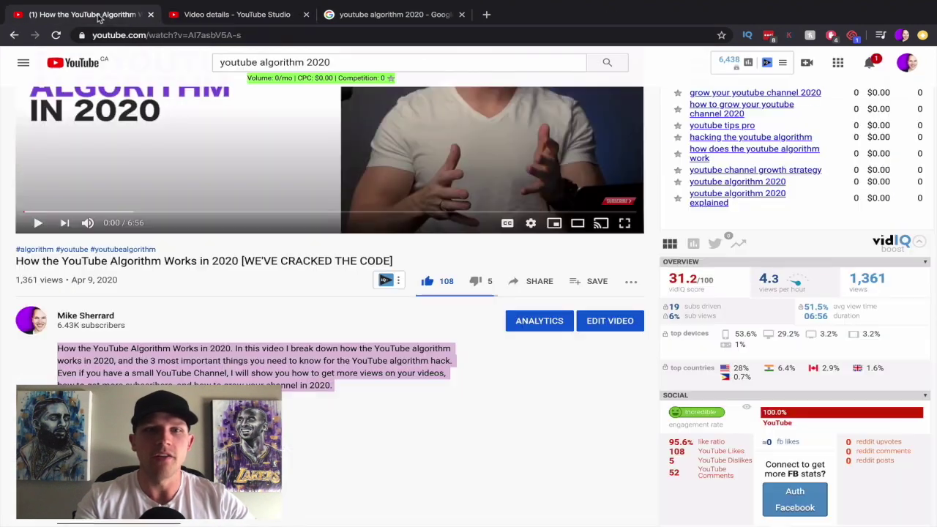
left_click(14, 34)
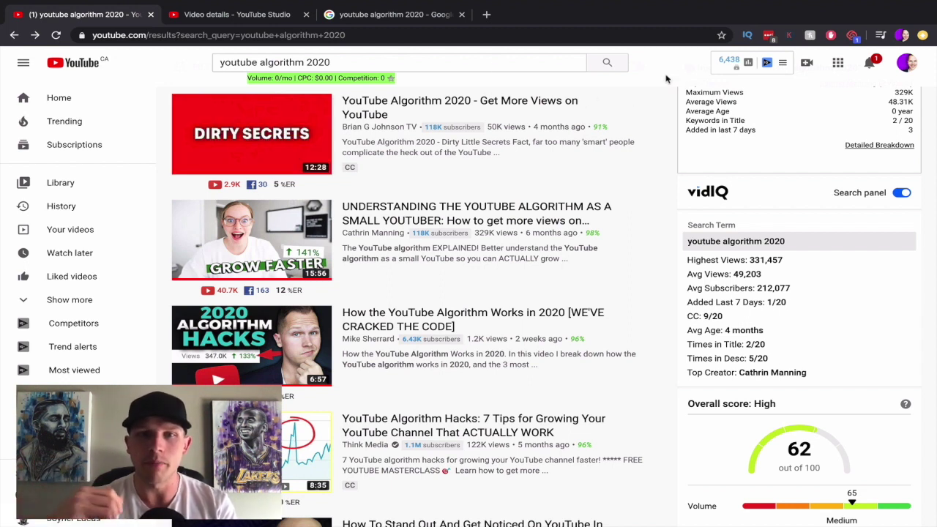
Examine the "youtube algorithm 2020" search results, comparing the top videos' titles, thumbnails, subscribers, views and like ratios
scroll(674, 139, "down", 3)
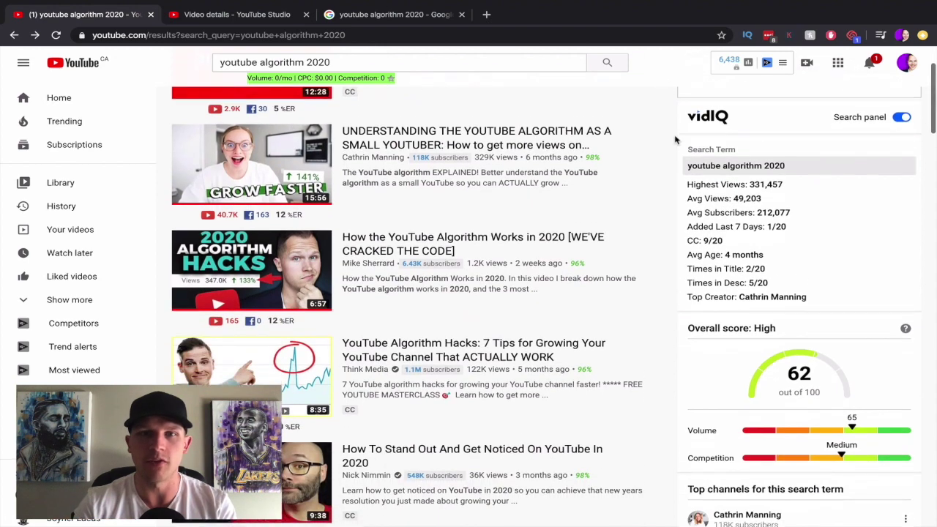
mouse_move(278, 138)
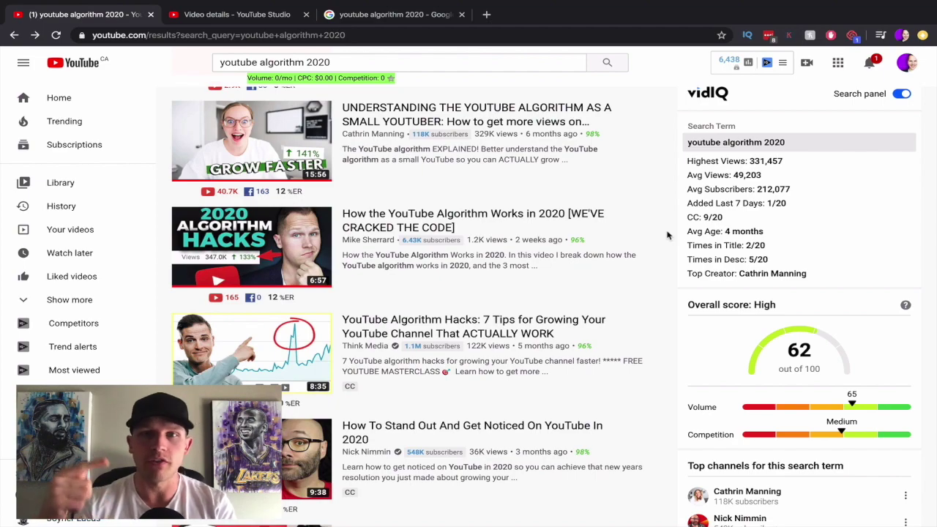
scroll(666, 235, "down", 9)
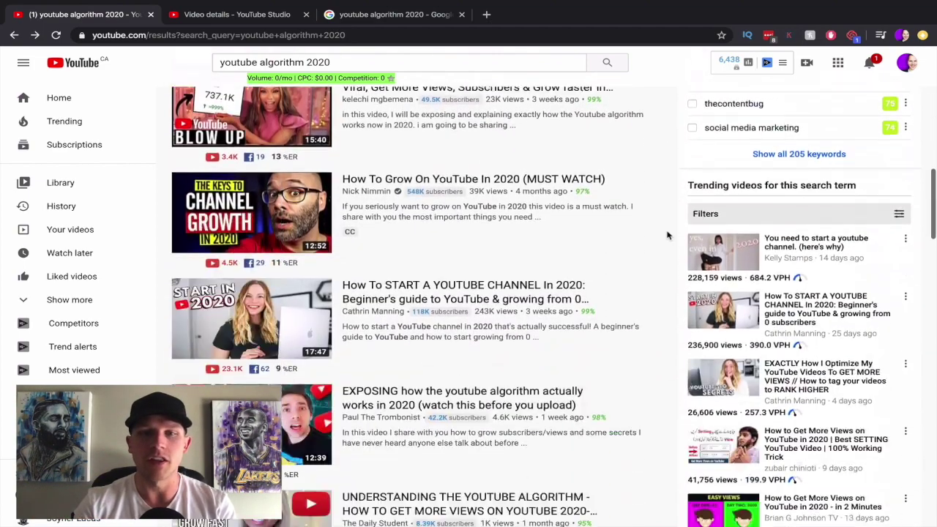
scroll(666, 235, "up", 8)
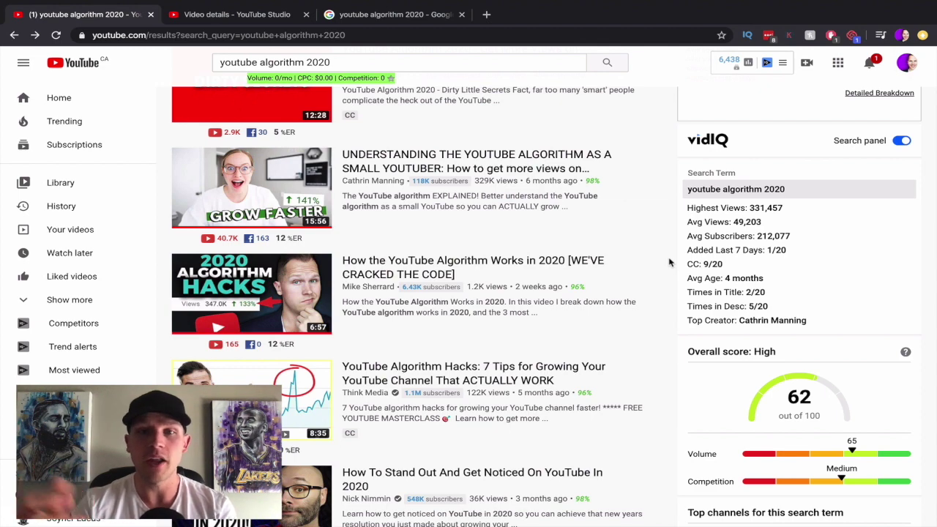
scroll(671, 232, "up", 1)
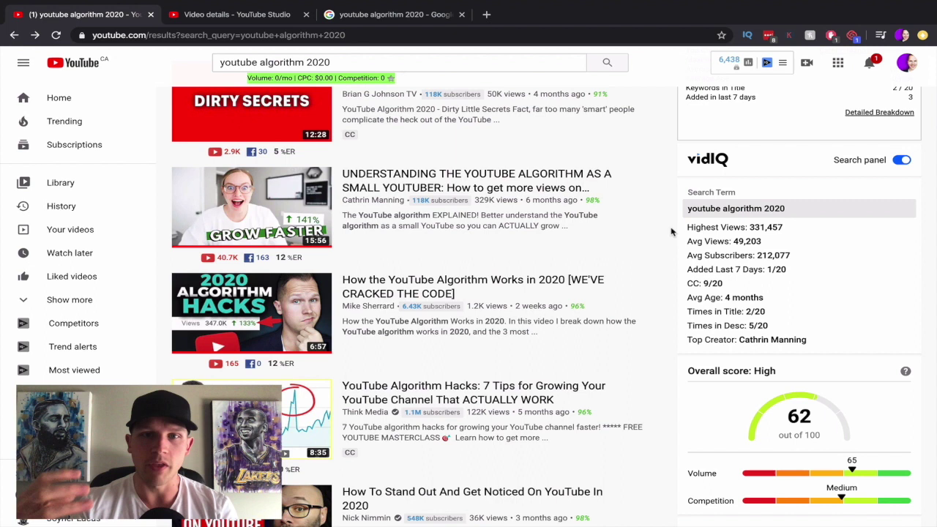
mouse_move(609, 228)
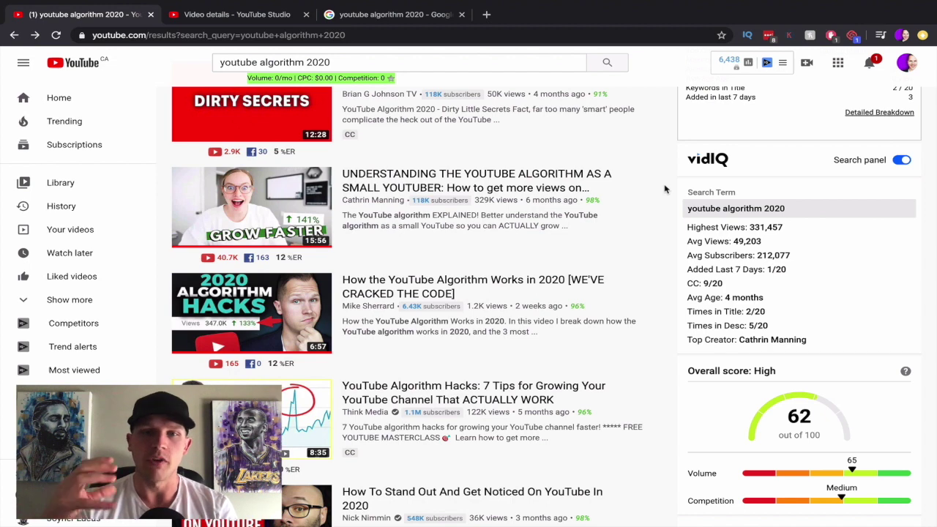
scroll(664, 189, "up", 2)
mouse_move(575, 172)
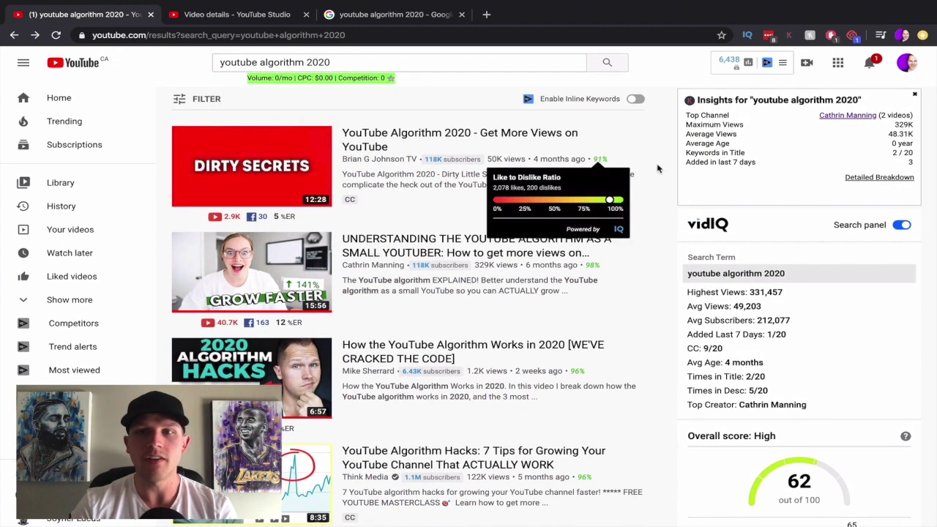
scroll(672, 207, "down", 1)
mouse_move(505, 219)
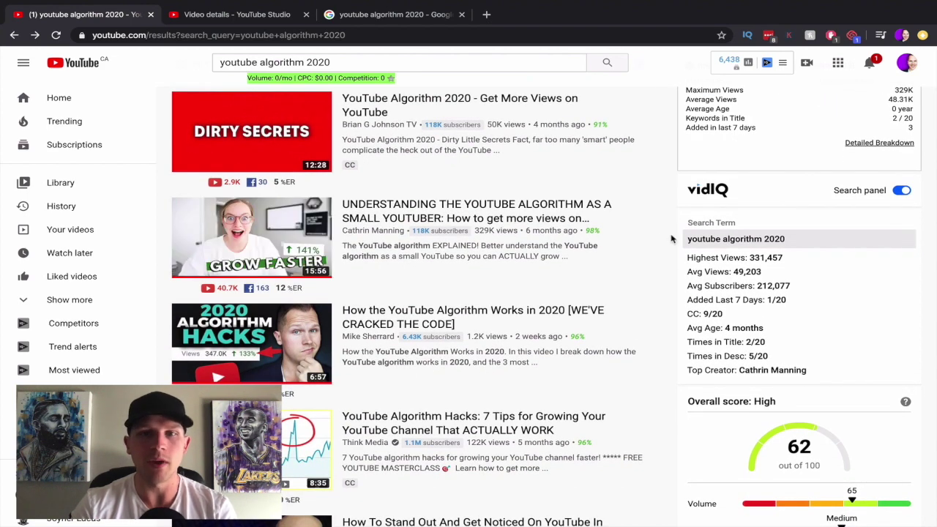
mouse_move(422, 256)
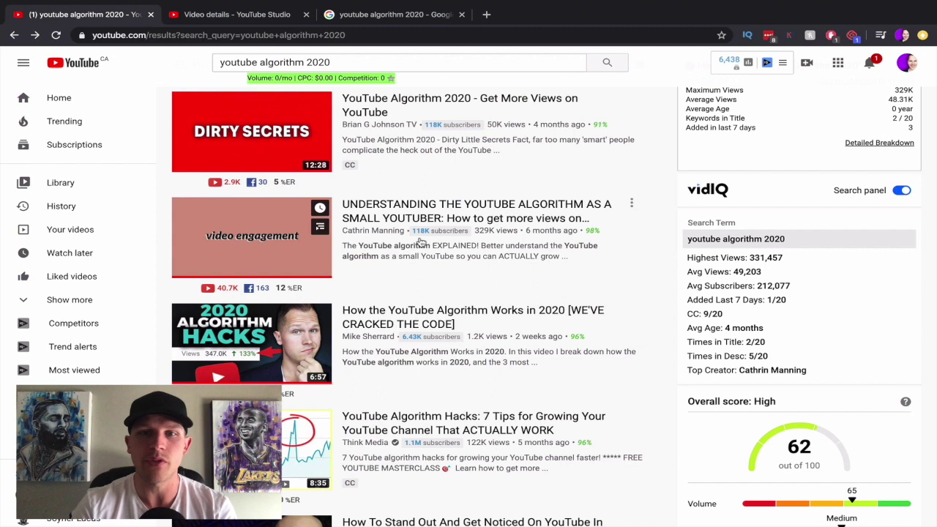